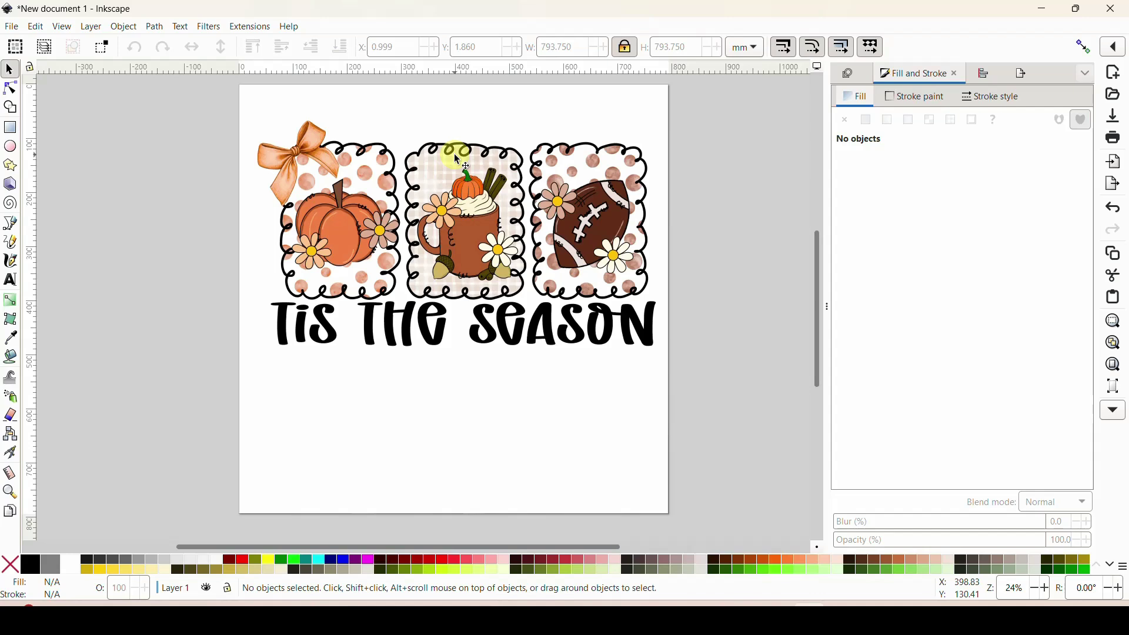
Delete the existing design and draw a guide rectangle about 394 by 581 mm in the middle of the page
click(433, 209)
key(Delete)
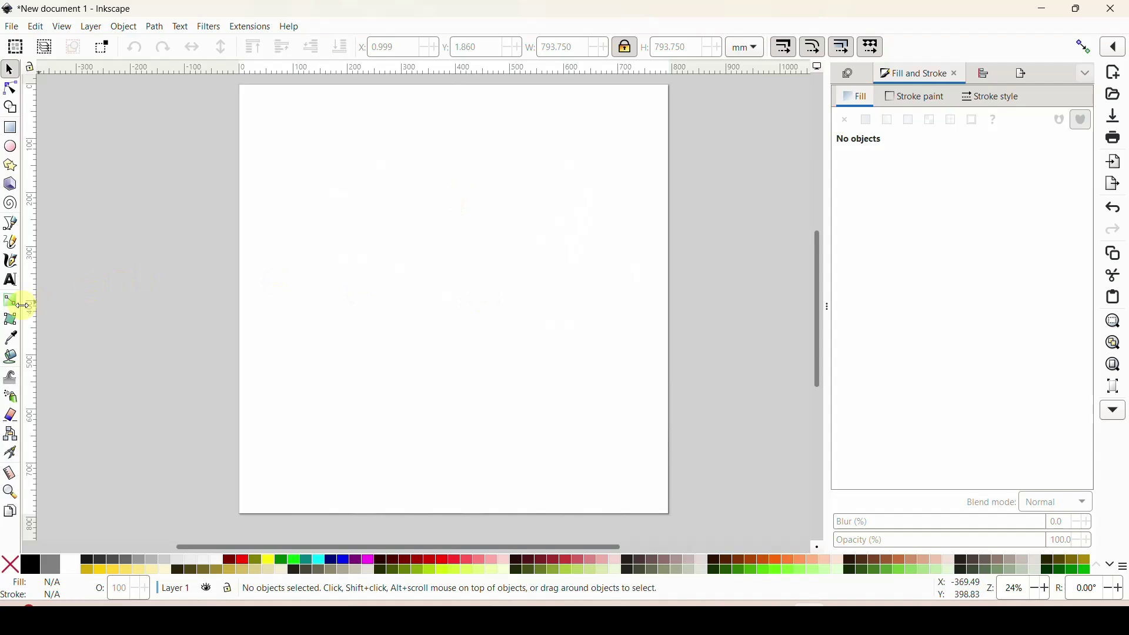
click(10, 128)
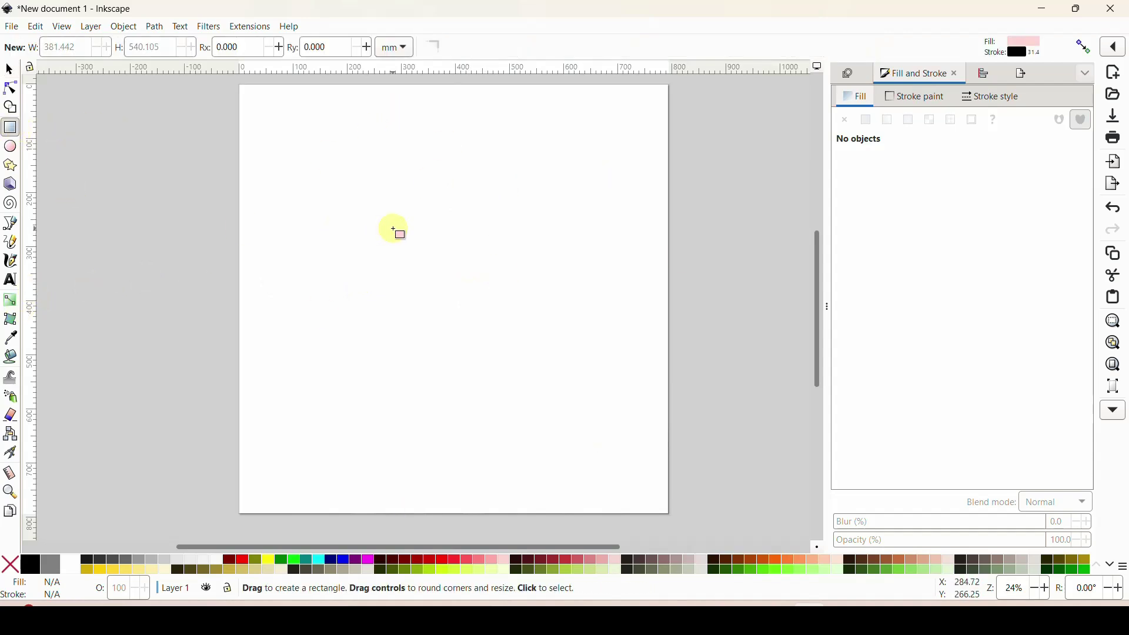
mouse_move(353, 159)
mouse_down()
mouse_move(479, 162)
mouse_move(537, 251)
mouse_move(550, 475)
mouse_move(565, 474)
mouse_up()
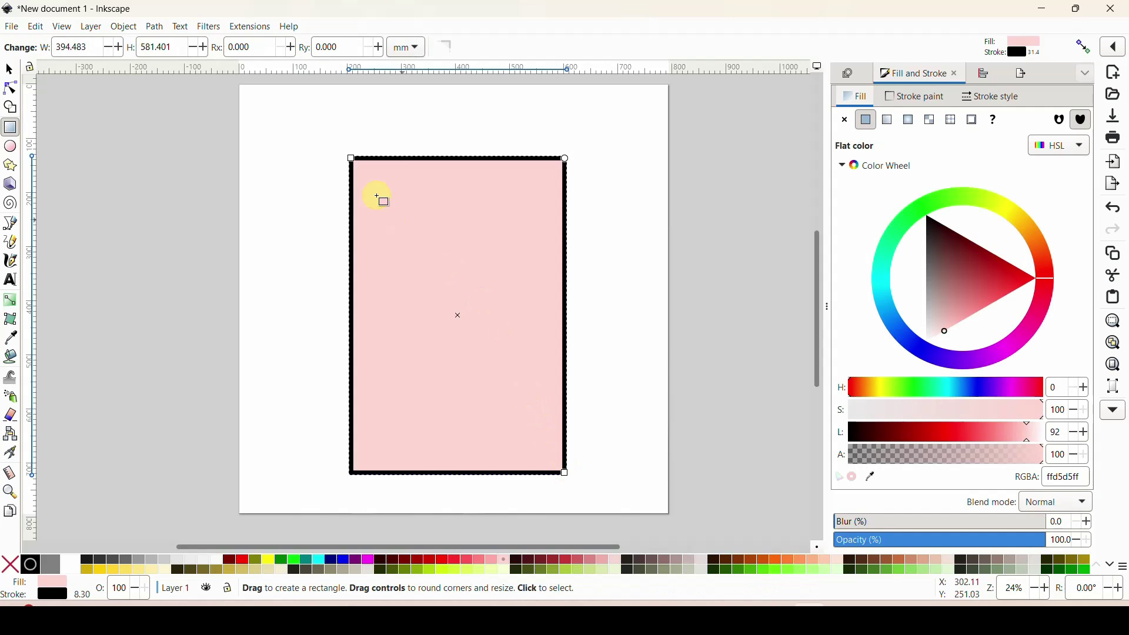
click(9, 69)
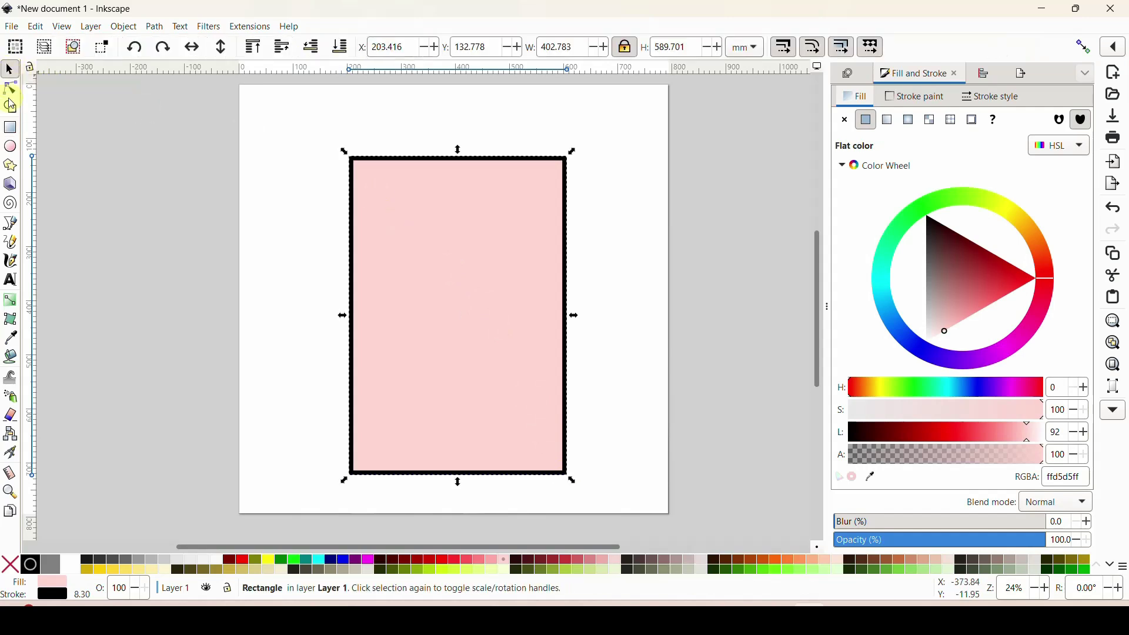
Draw a looping freehand practice line beside the page with the Pencil tool and remove its fill
click(12, 242)
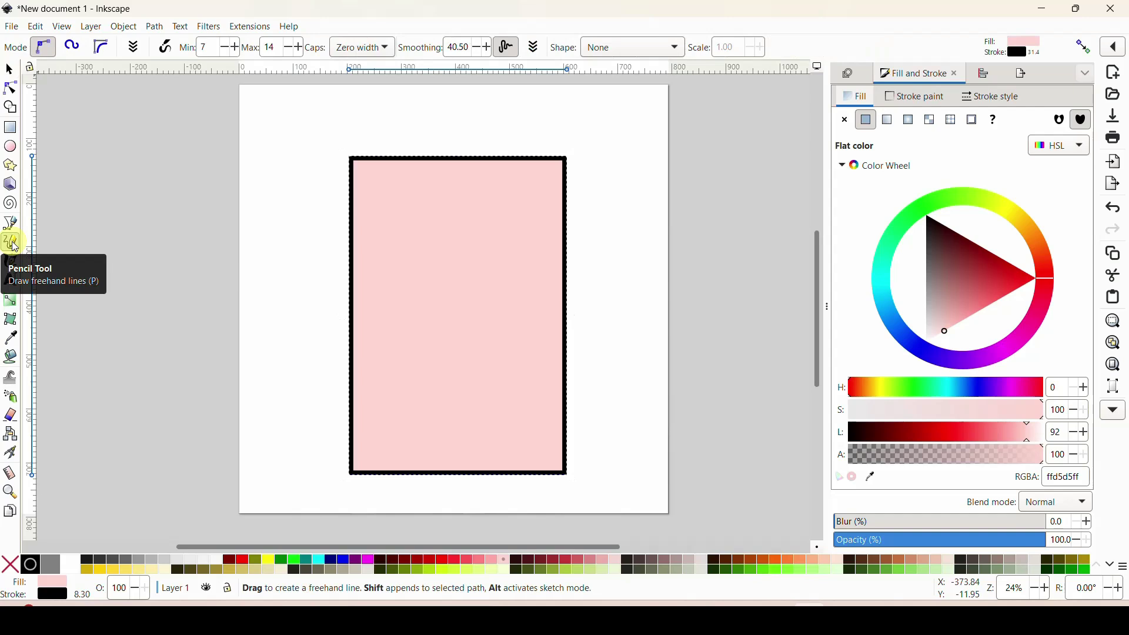
mouse_move(151, 196)
mouse_down()
mouse_move(124, 236)
mouse_move(164, 273)
mouse_move(130, 265)
mouse_move(160, 342)
mouse_move(177, 319)
mouse_move(176, 371)
mouse_move(242, 342)
mouse_up()
click(242, 341)
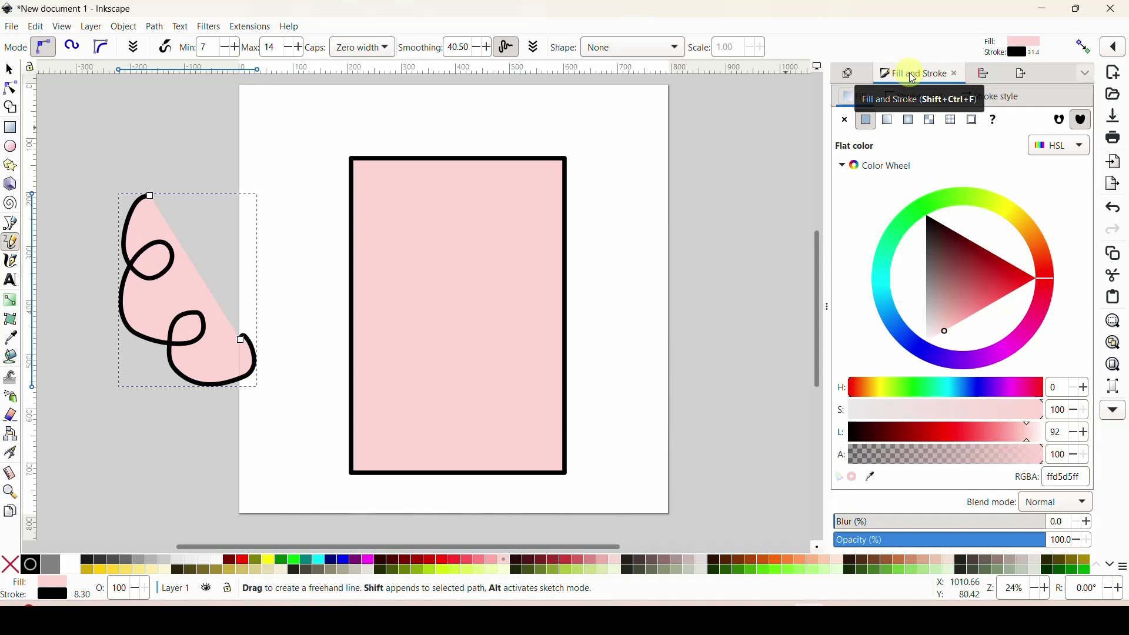
click(1088, 73)
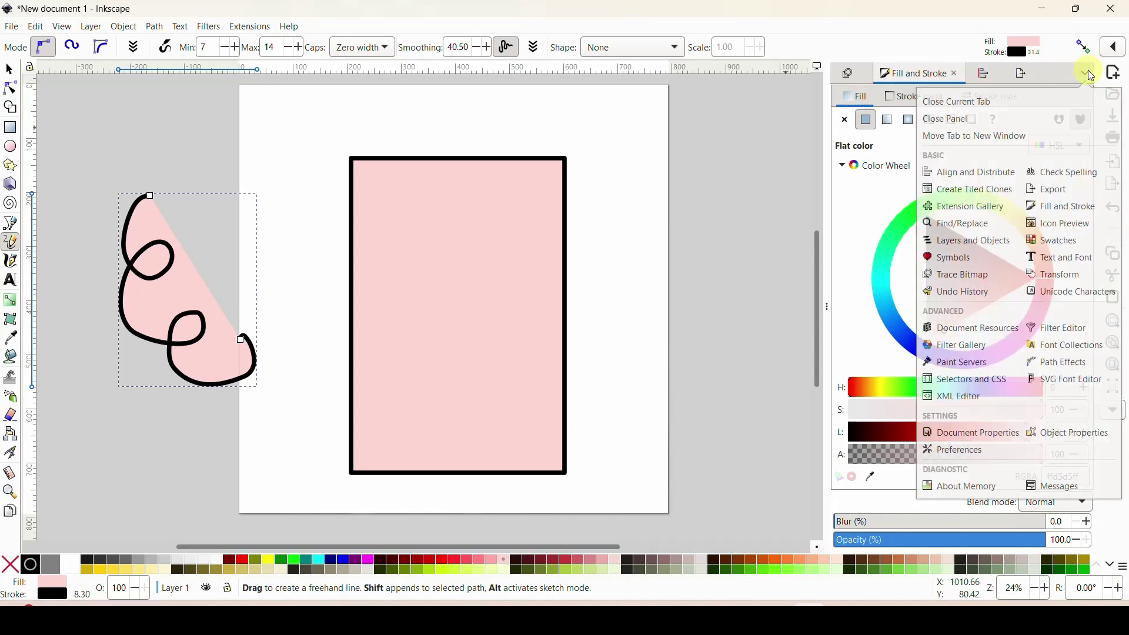
click(1074, 211)
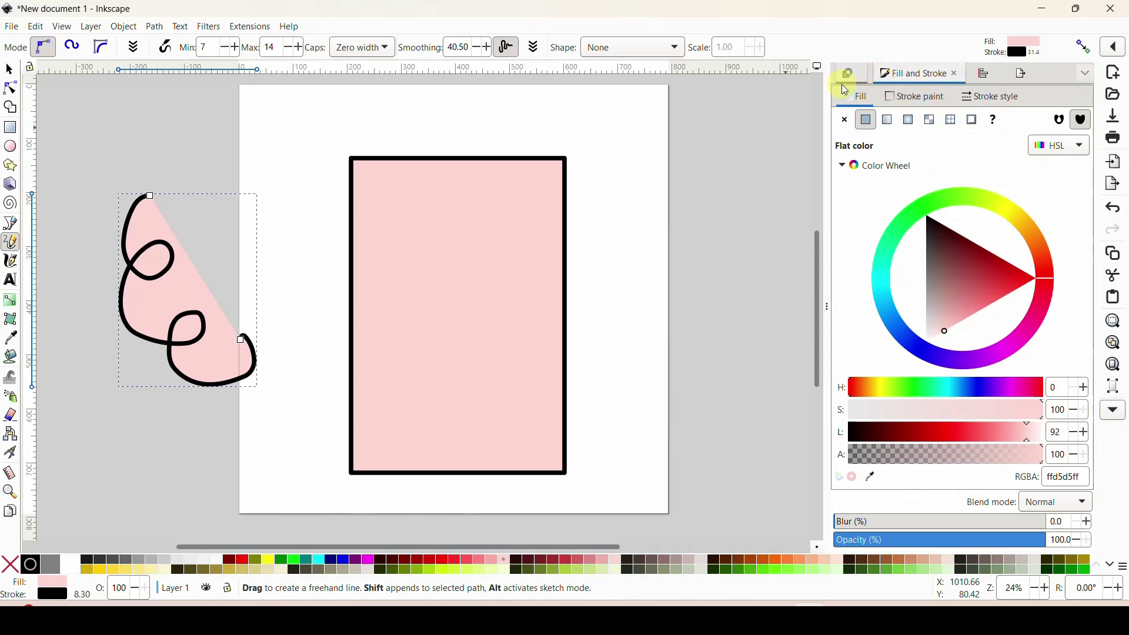
click(845, 123)
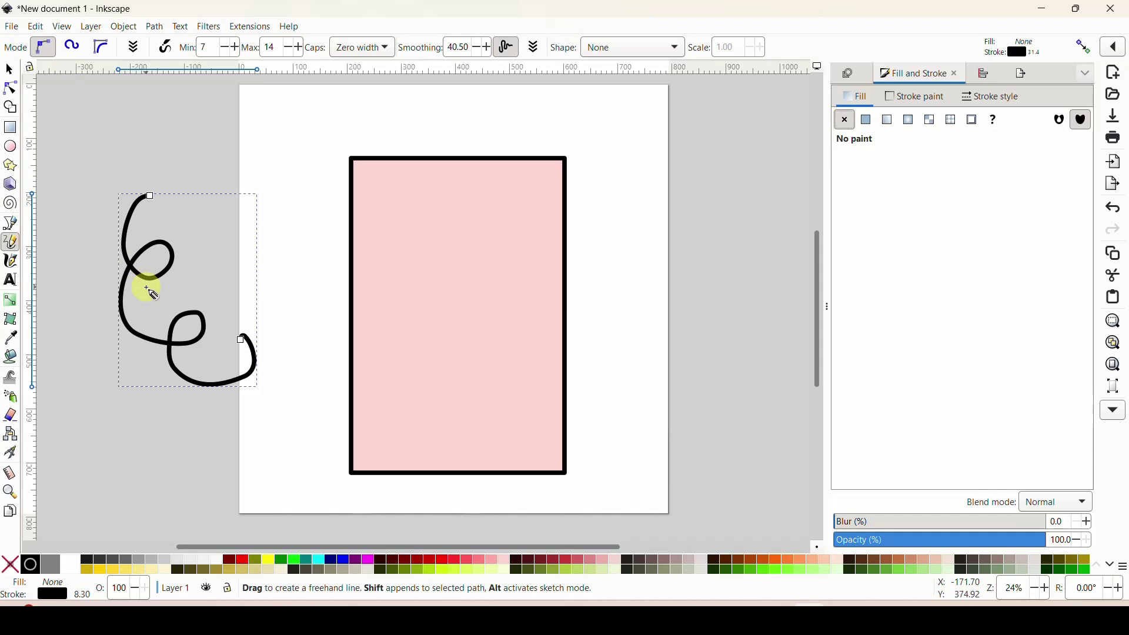
Set the practice line's stroke width to 8.5 mm
click(915, 99)
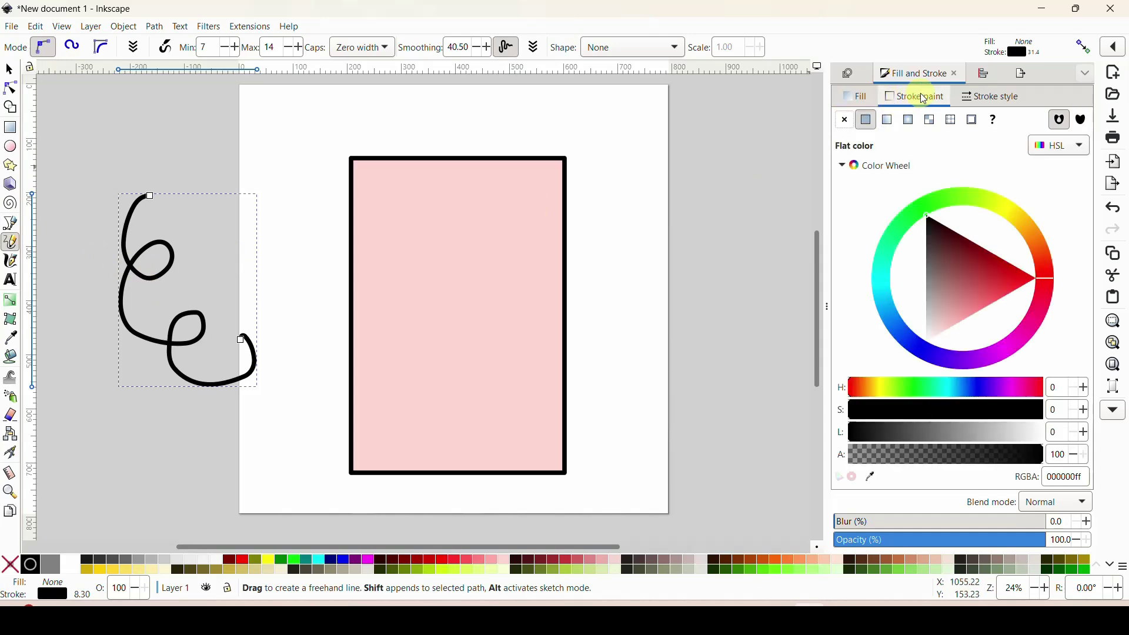
click(994, 97)
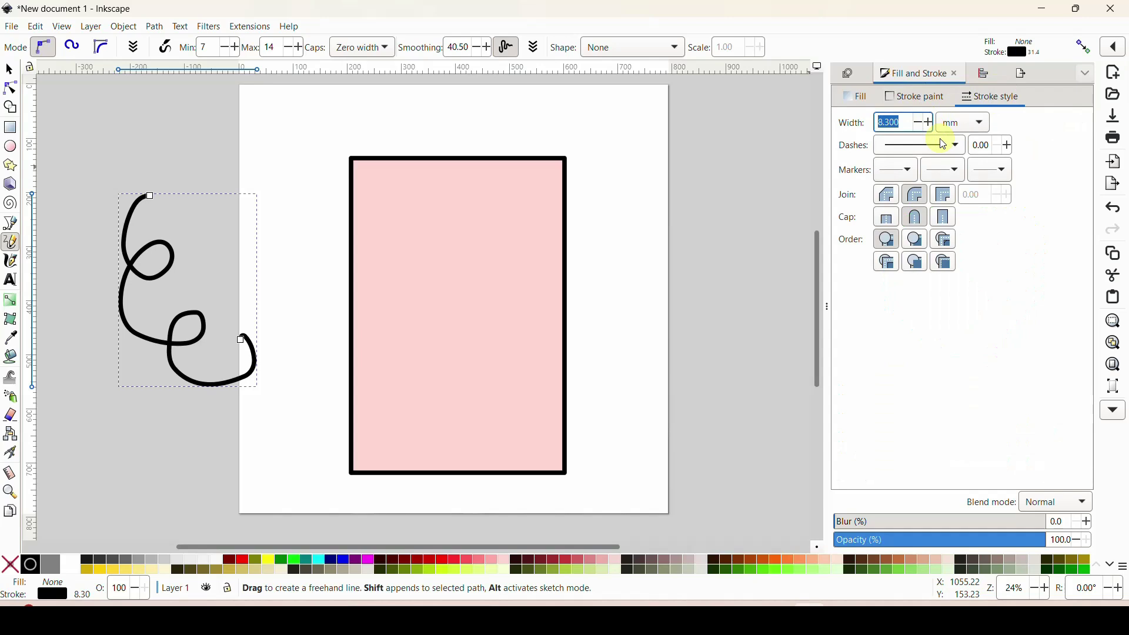
click(921, 126)
click(921, 126)
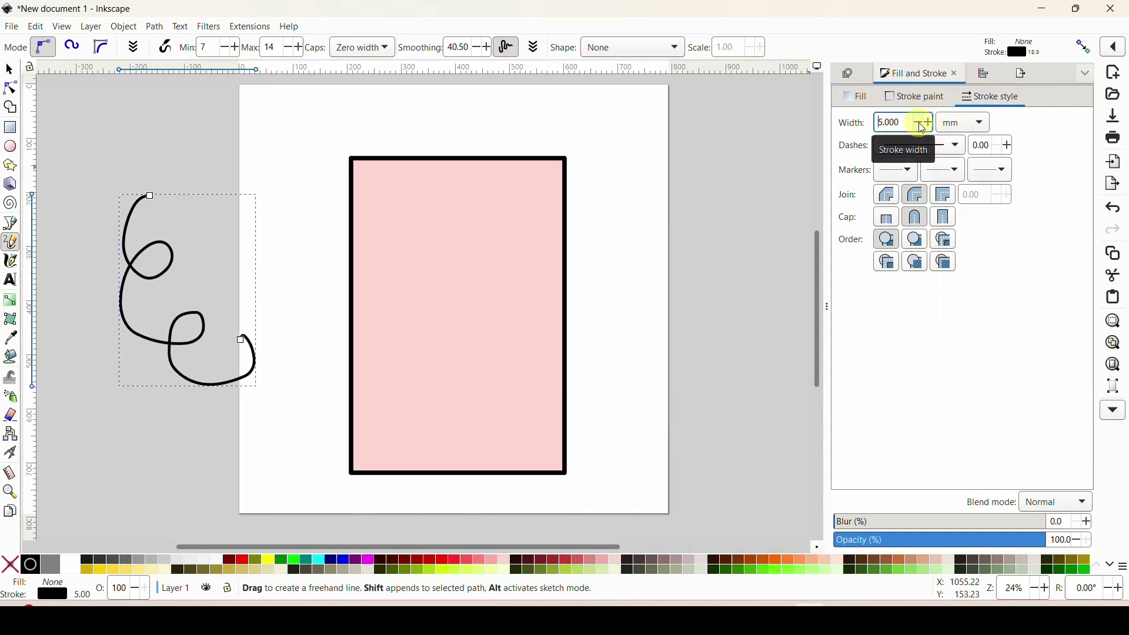
click(931, 125)
click(931, 125)
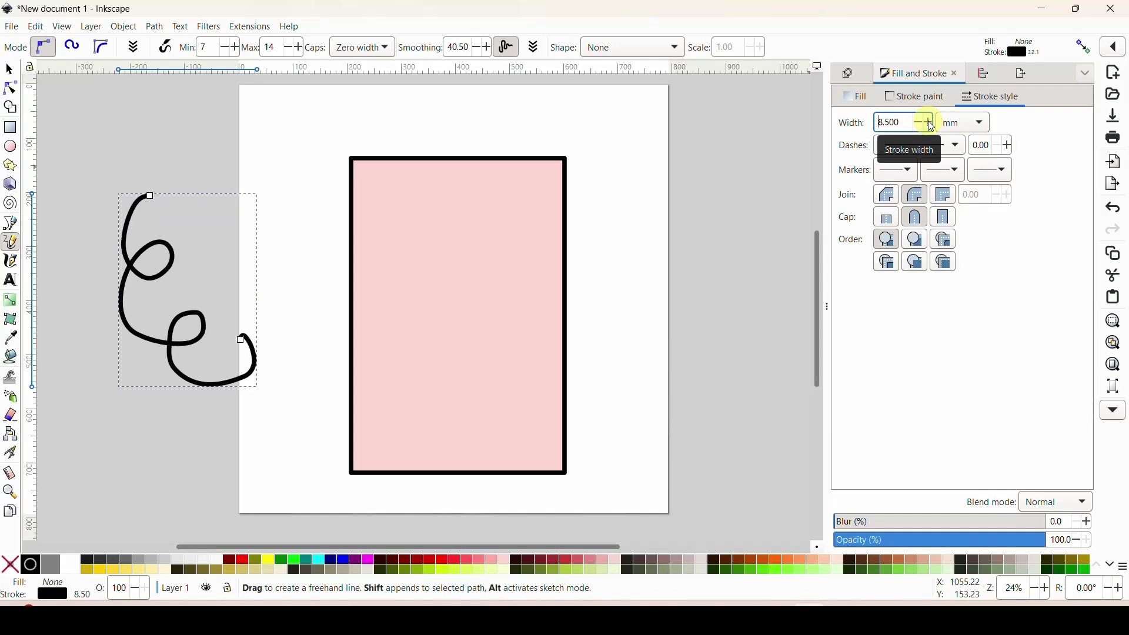
Remove the practice line's stroke paint and reapply it as a flat color
click(856, 97)
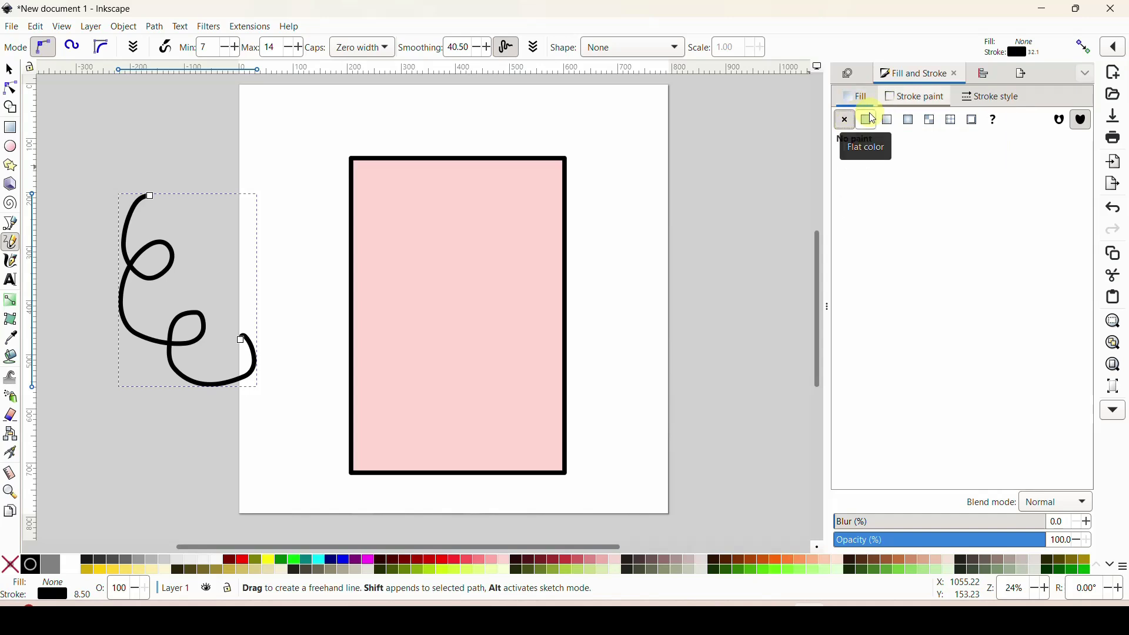
click(889, 105)
click(844, 120)
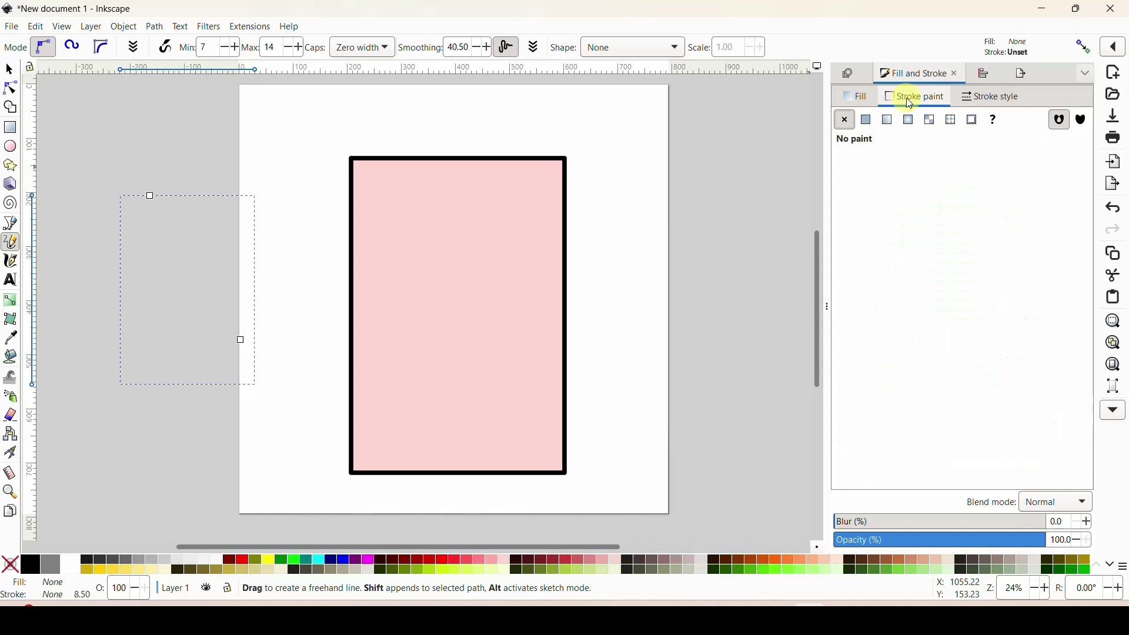
click(867, 121)
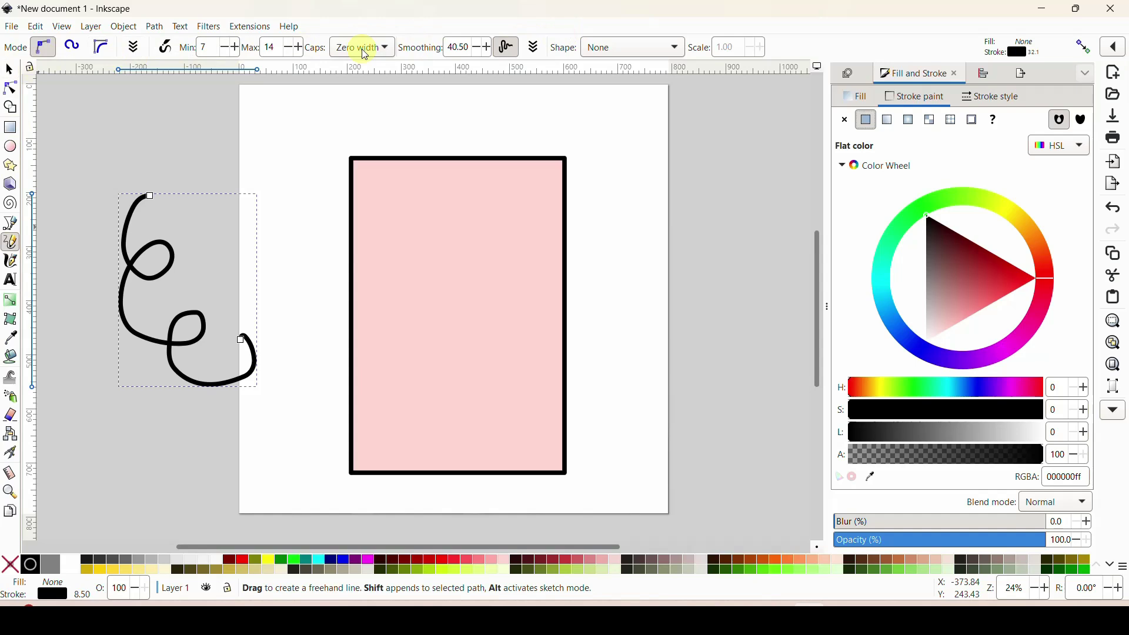
Delete the looping practice line beside the page
click(497, 49)
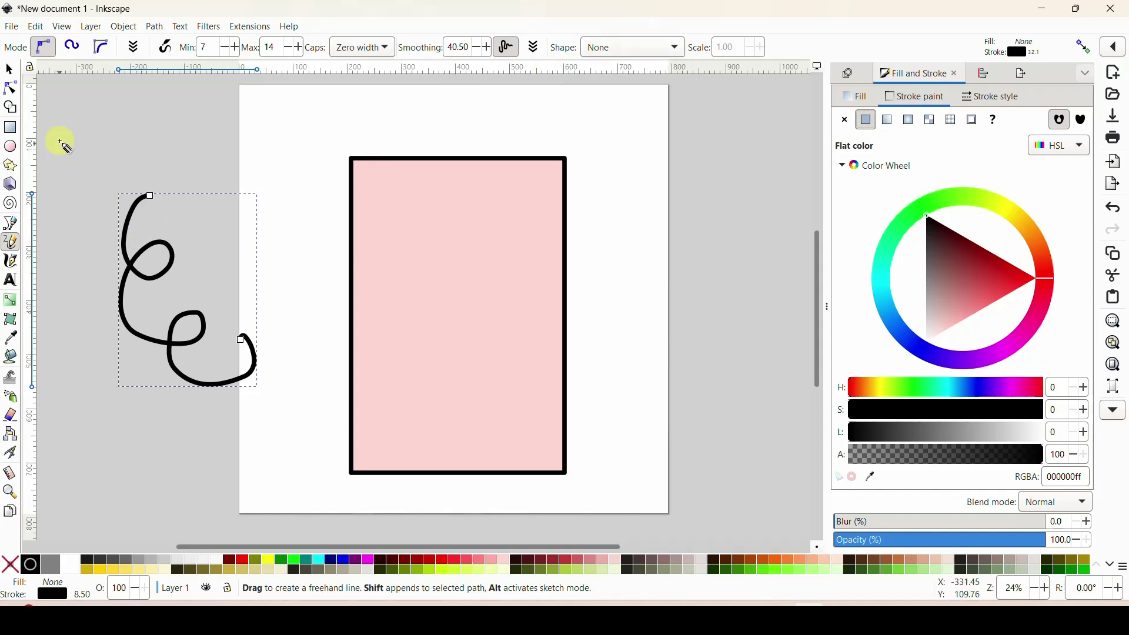
click(10, 71)
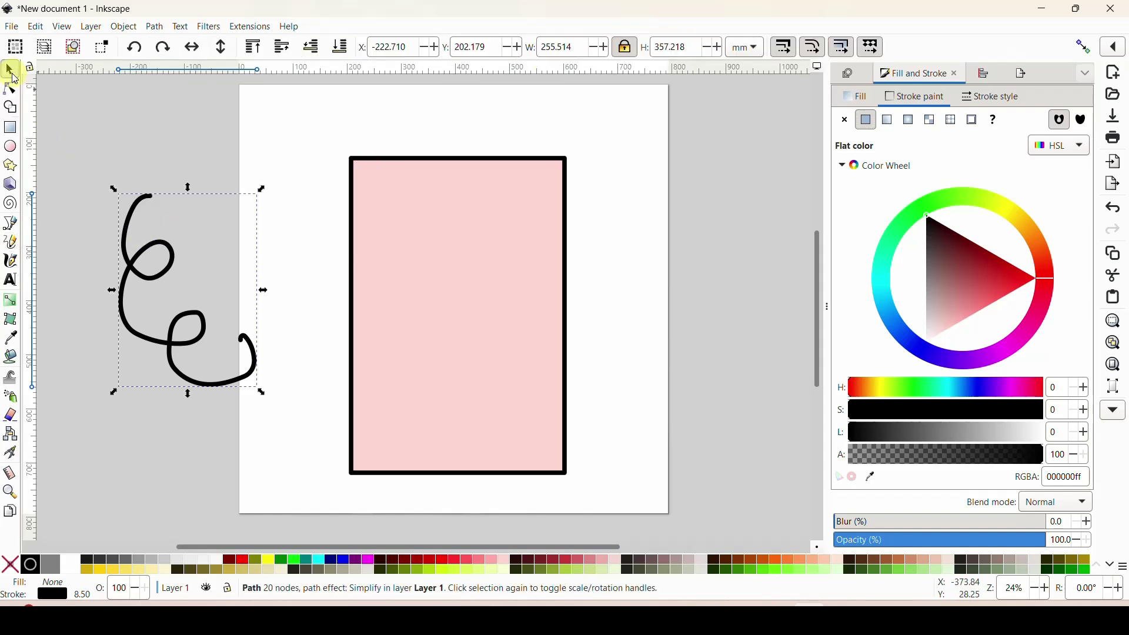
key(Delete)
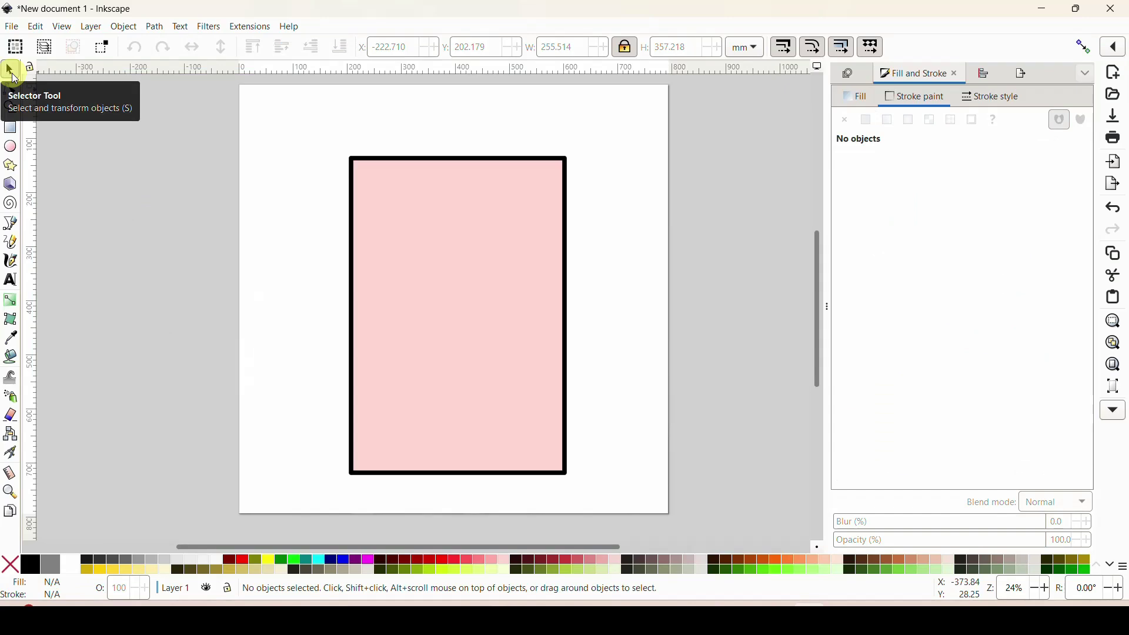
click(9, 242)
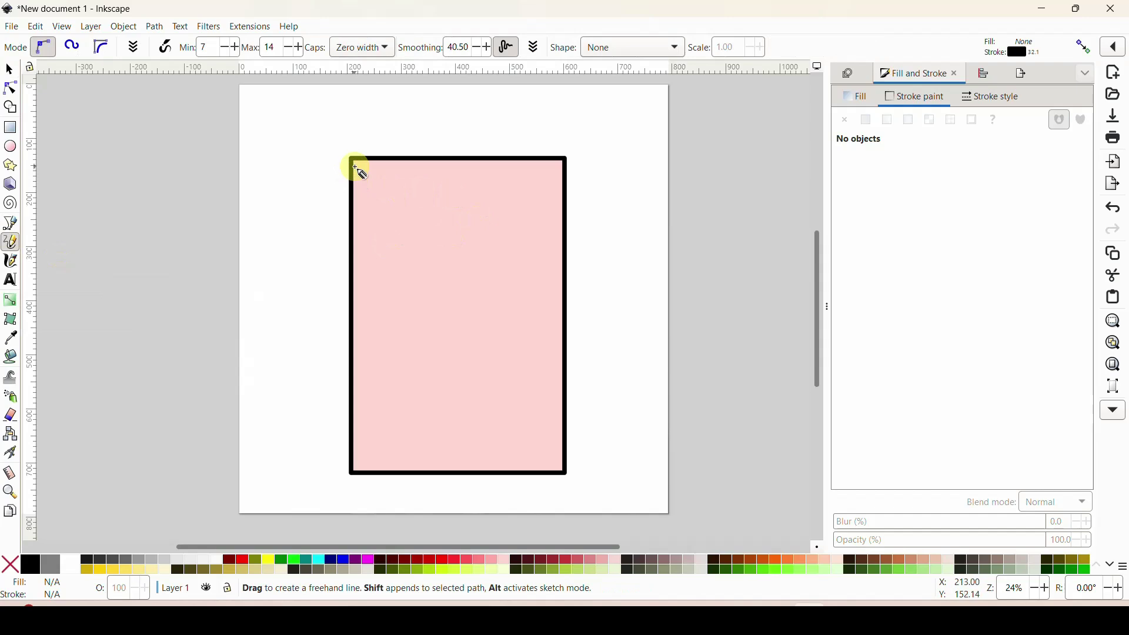
mouse_move(360, 177)
mouse_down()
mouse_move(374, 210)
mouse_move(326, 262)
mouse_move(364, 265)
mouse_move(340, 269)
mouse_move(364, 315)
mouse_move(353, 307)
mouse_move(344, 361)
mouse_move(366, 358)
mouse_move(340, 390)
mouse_move(371, 412)
mouse_move(356, 401)
mouse_move(345, 435)
mouse_move(367, 450)
mouse_move(357, 437)
mouse_move(350, 471)
mouse_move(409, 478)
mouse_move(395, 455)
mouse_move(445, 475)
mouse_move(459, 444)
mouse_move(468, 473)
mouse_move(505, 439)
mouse_move(509, 473)
mouse_move(532, 477)
mouse_up()
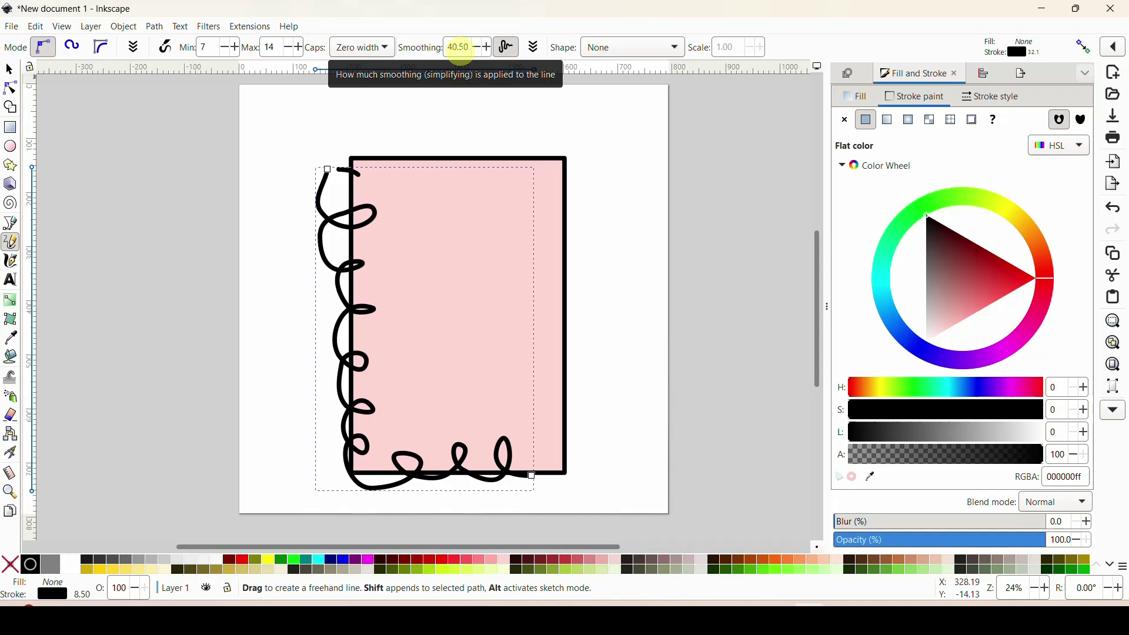
key(Delete)
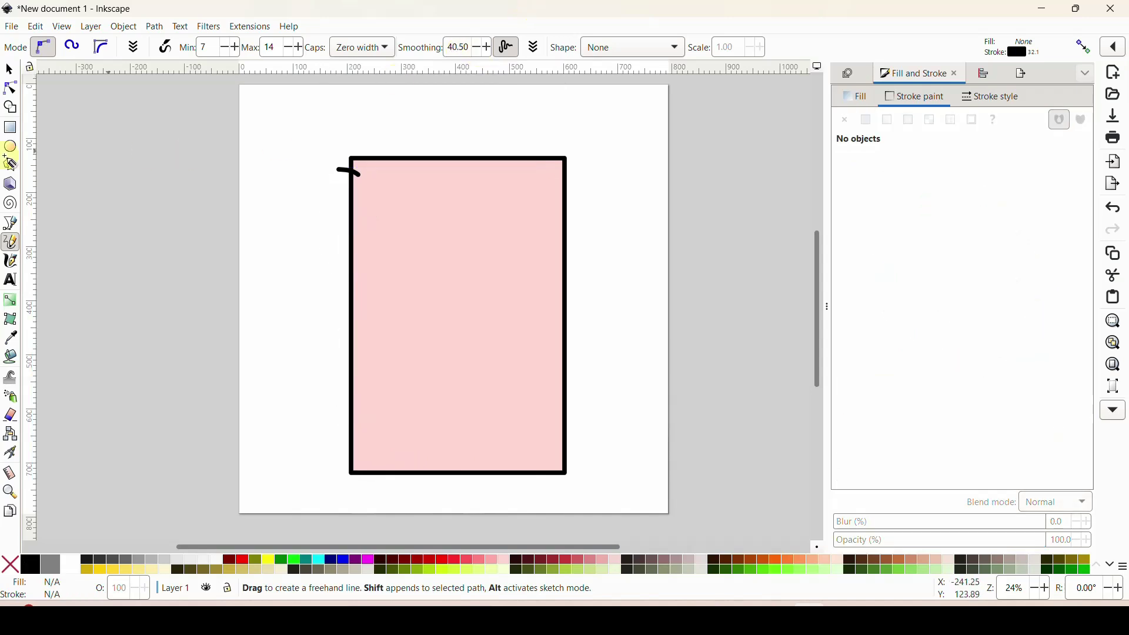
key(s)
click(347, 175)
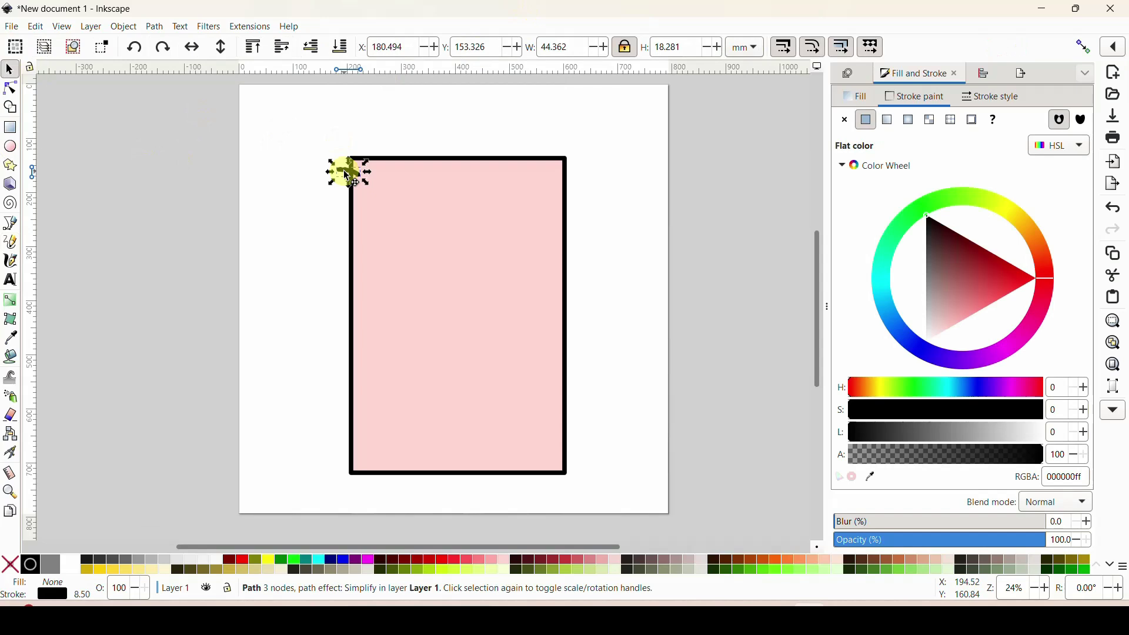
key(Delete)
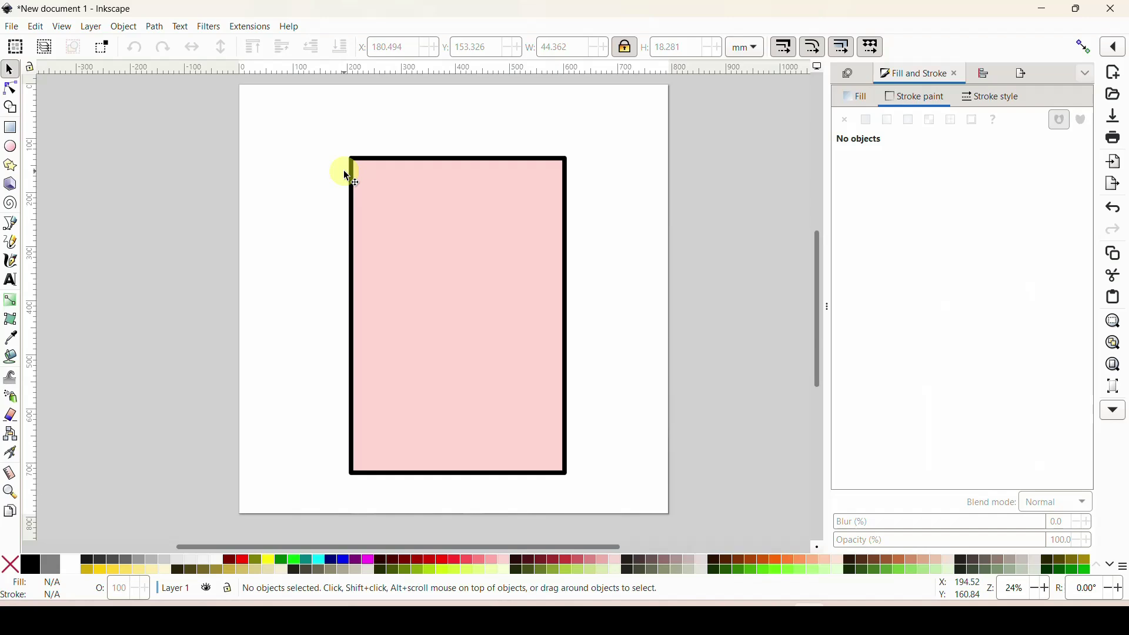
Trace a looping freehand border about 462 by 633 mm around the rectangle and adjust its end node to close the gap
click(10, 242)
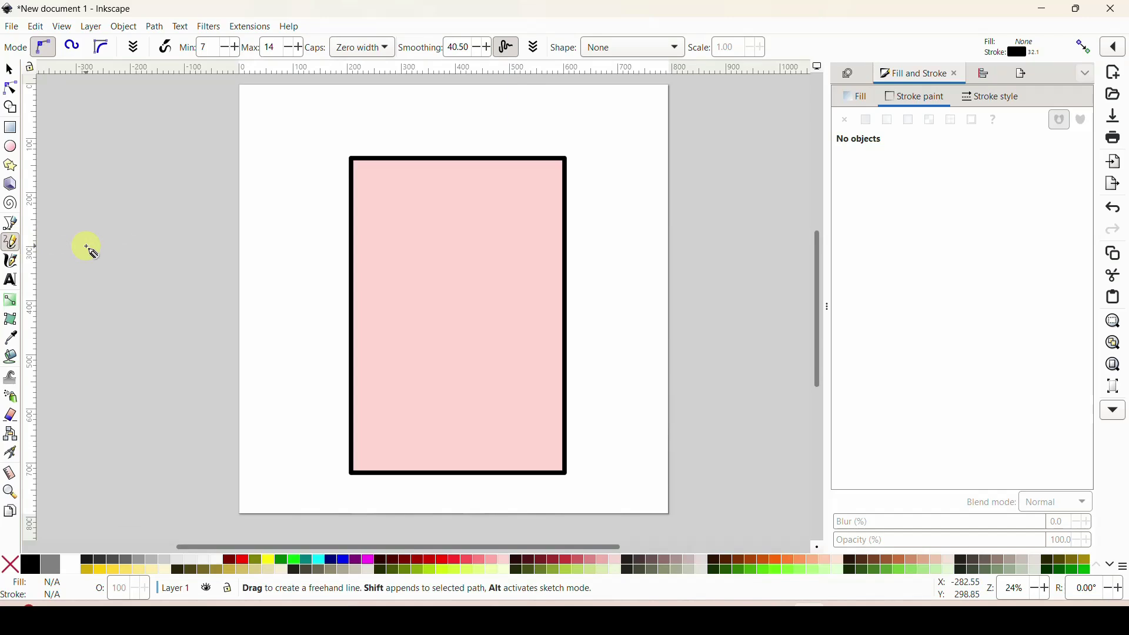
mouse_move(358, 171)
mouse_down()
mouse_move(367, 209)
mouse_move(338, 240)
mouse_move(368, 243)
mouse_move(366, 290)
mouse_move(339, 324)
mouse_move(371, 326)
mouse_move(362, 384)
mouse_move(341, 410)
mouse_move(369, 417)
mouse_move(363, 461)
mouse_move(366, 450)
mouse_move(415, 451)
mouse_move(459, 465)
mouse_move(469, 483)
mouse_move(495, 460)
mouse_move(544, 454)
mouse_move(558, 473)
mouse_move(576, 366)
mouse_move(548, 335)
mouse_move(578, 207)
mouse_move(562, 166)
mouse_move(544, 154)
mouse_move(504, 179)
mouse_move(455, 174)
mouse_move(408, 147)
mouse_move(360, 171)
mouse_up()
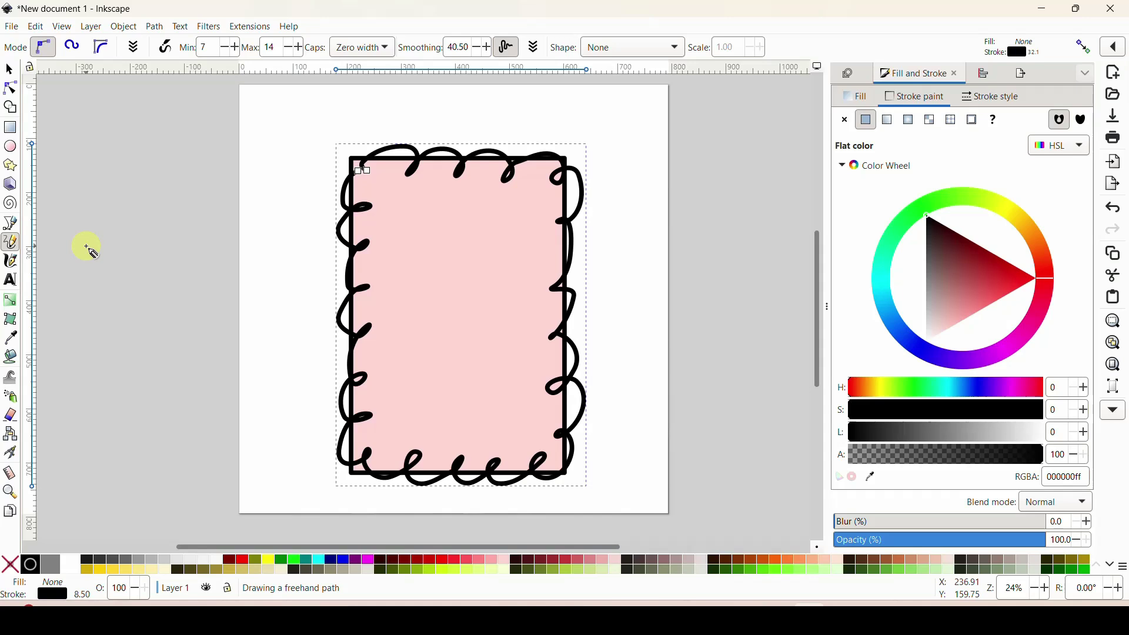
click(10, 91)
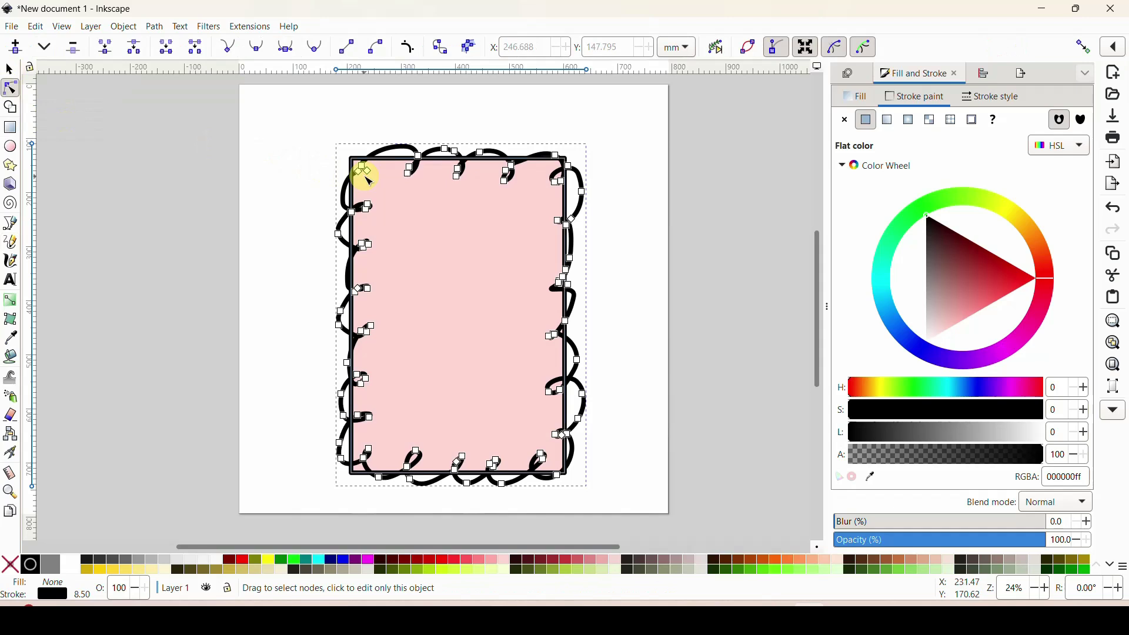
drag(372, 176, 364, 176)
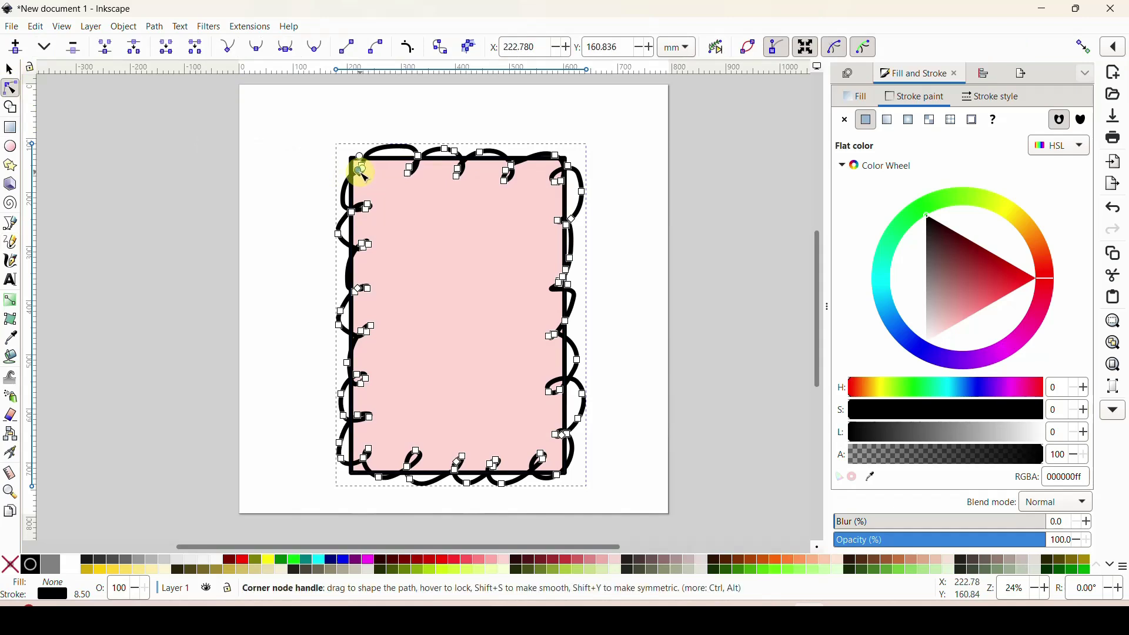
click(10, 71)
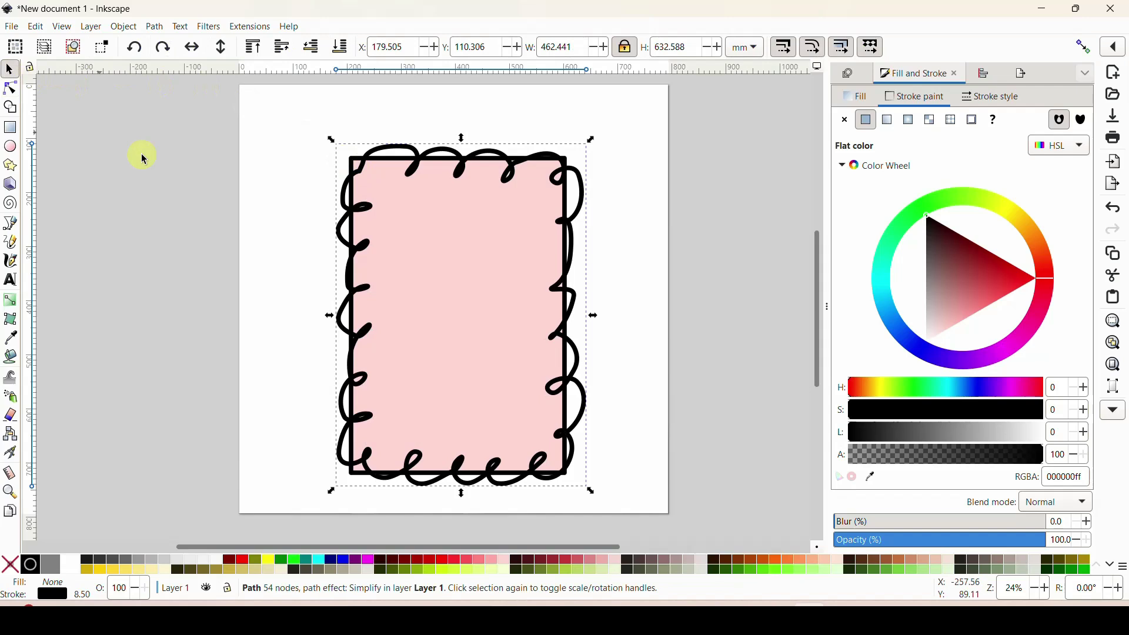
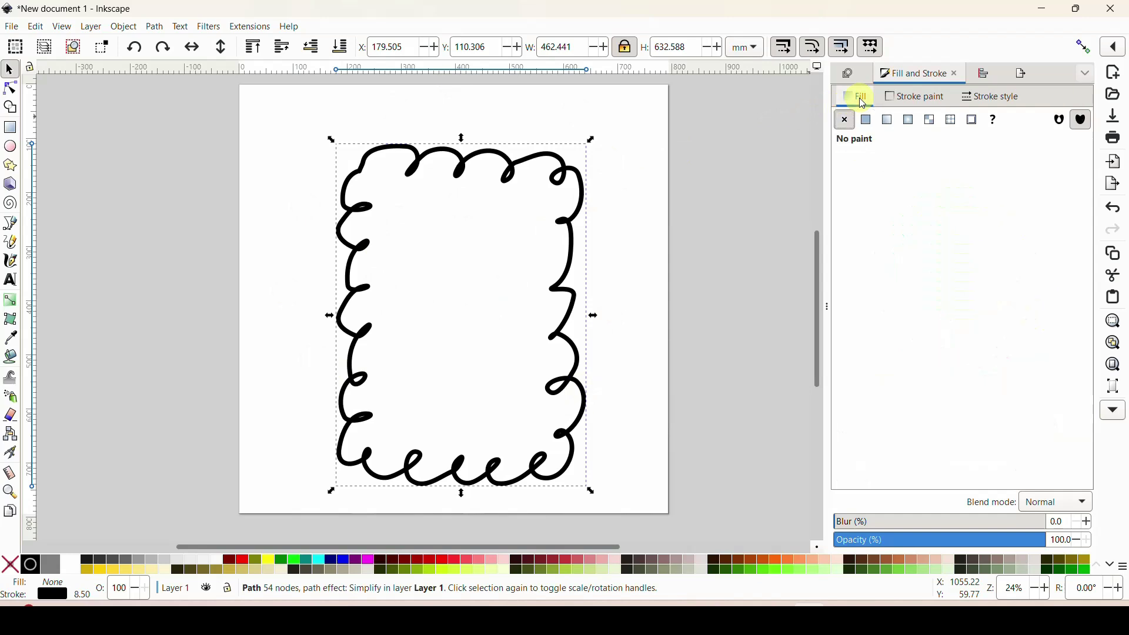
Fill the looping border shape with the flat pink color e9afaf after trying dark red and orange
click(867, 120)
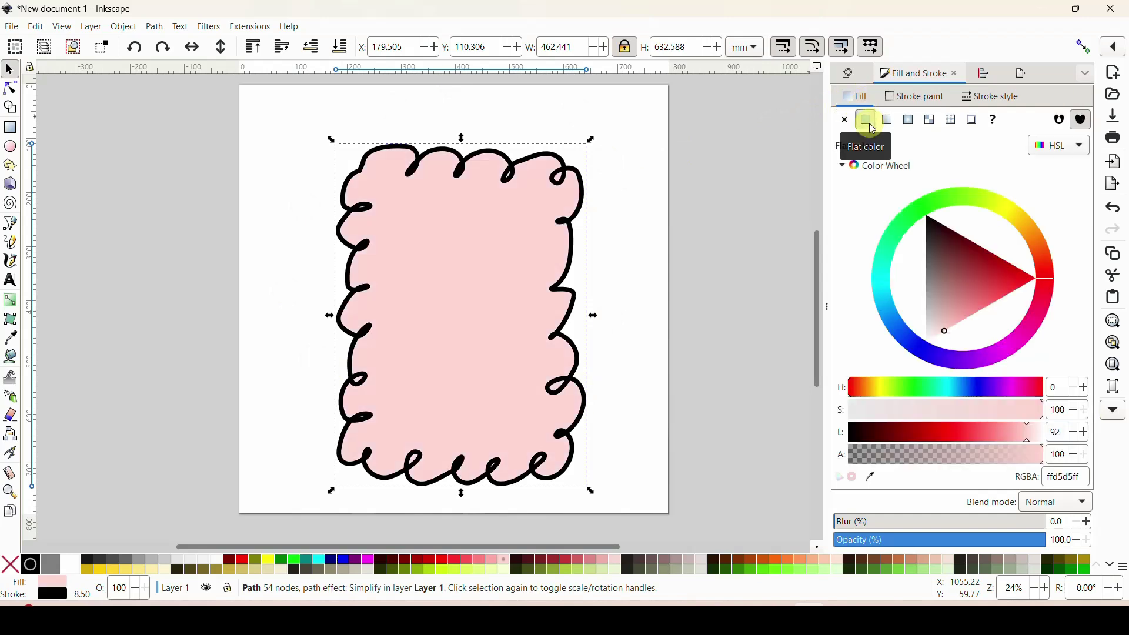
click(555, 561)
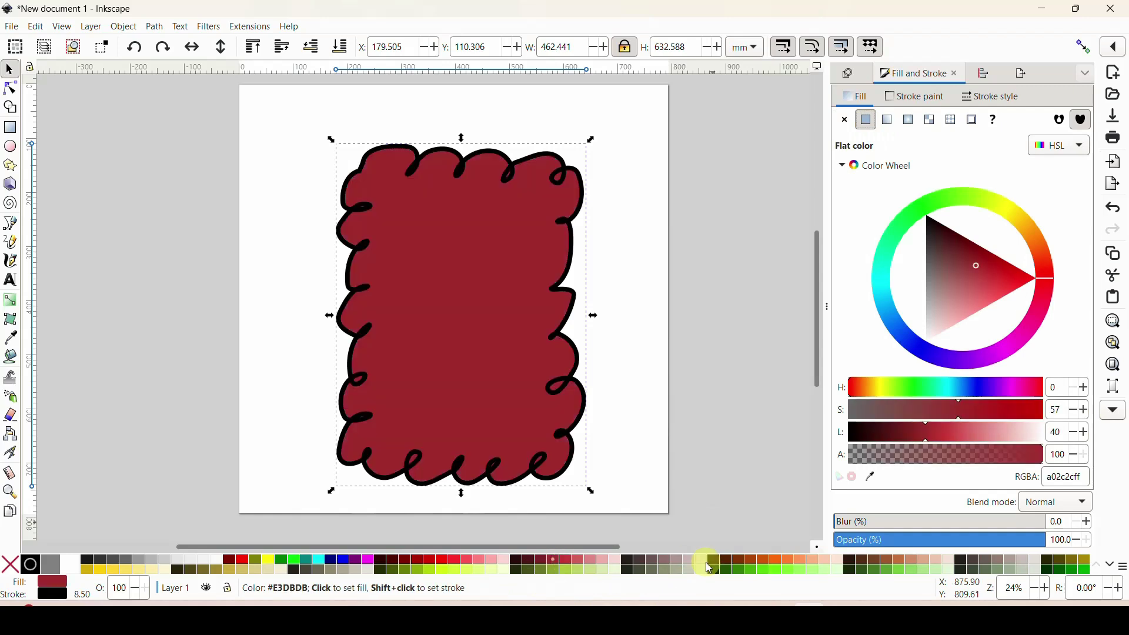
click(776, 562)
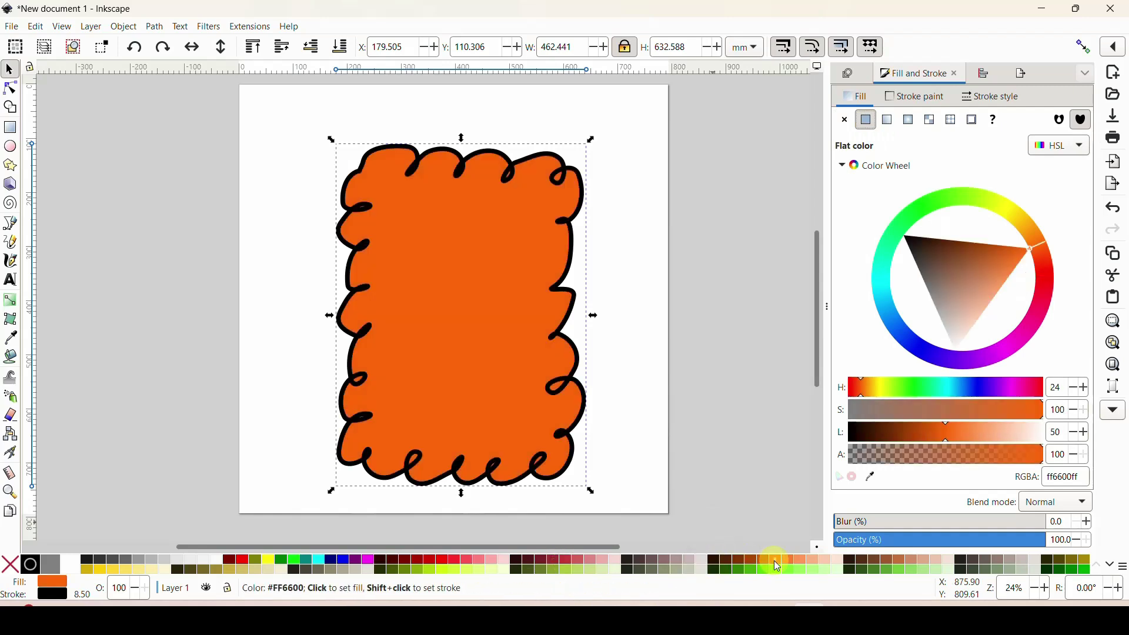
click(598, 561)
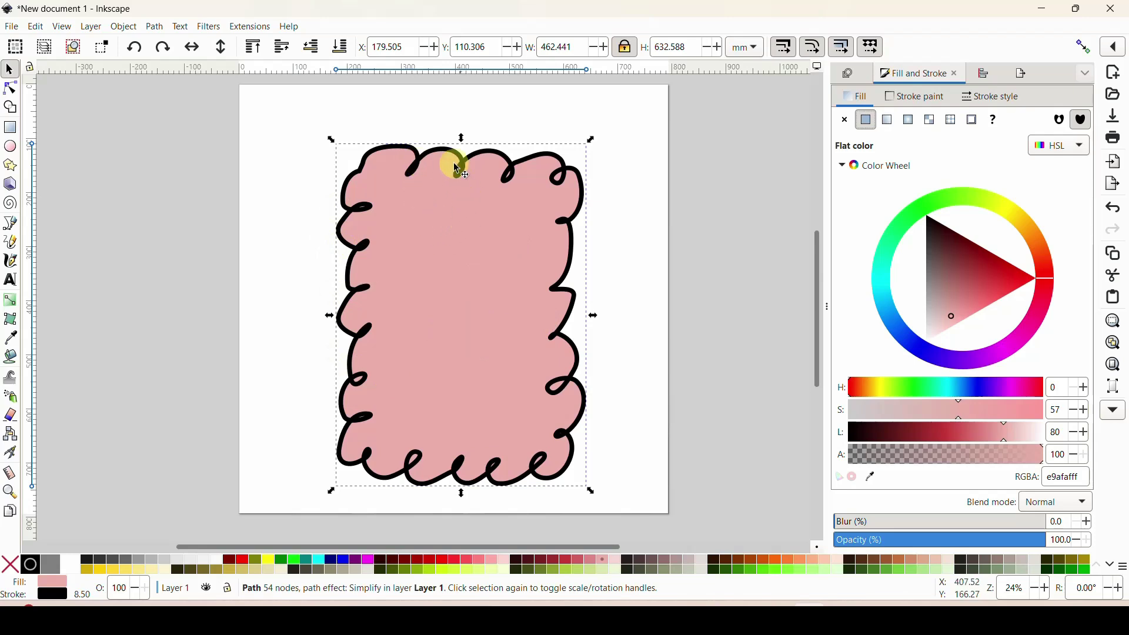
Convert the looping border's stroke to a path
click(156, 30)
click(171, 68)
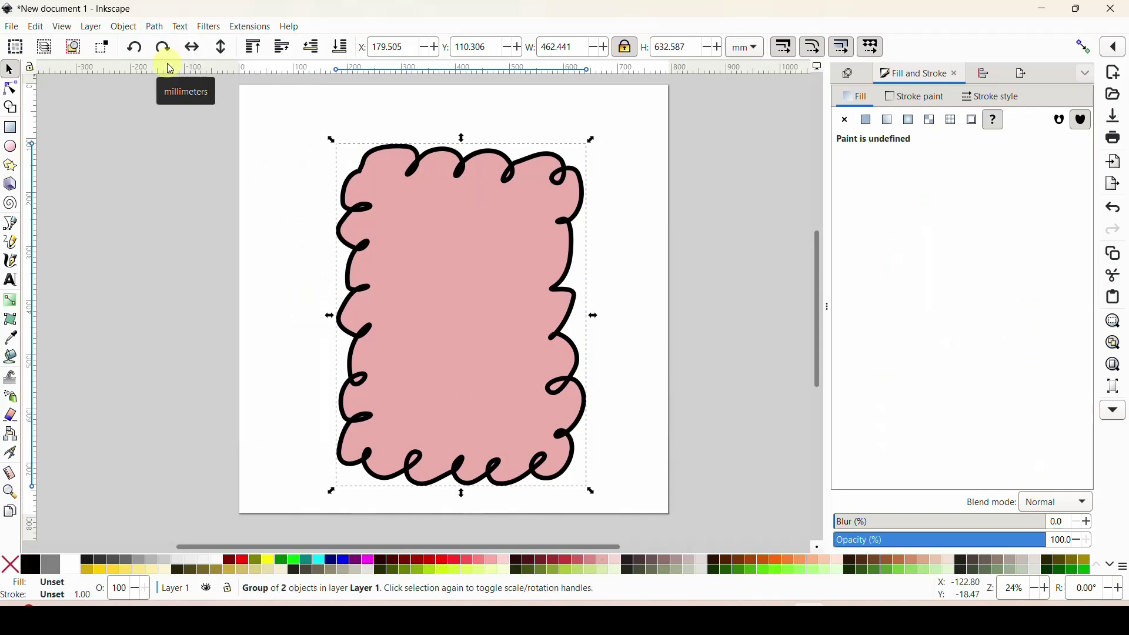
Ungroup the converted border and separate its black looping outline from the pink fill shape so they sit side by side
right_click(454, 213)
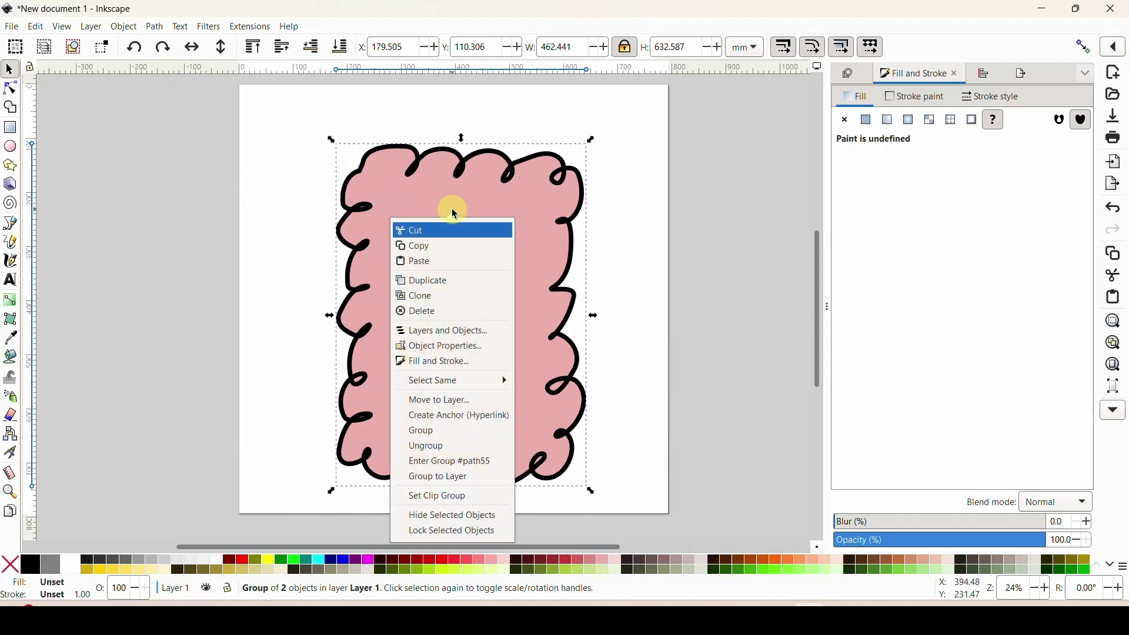
click(436, 445)
click(622, 390)
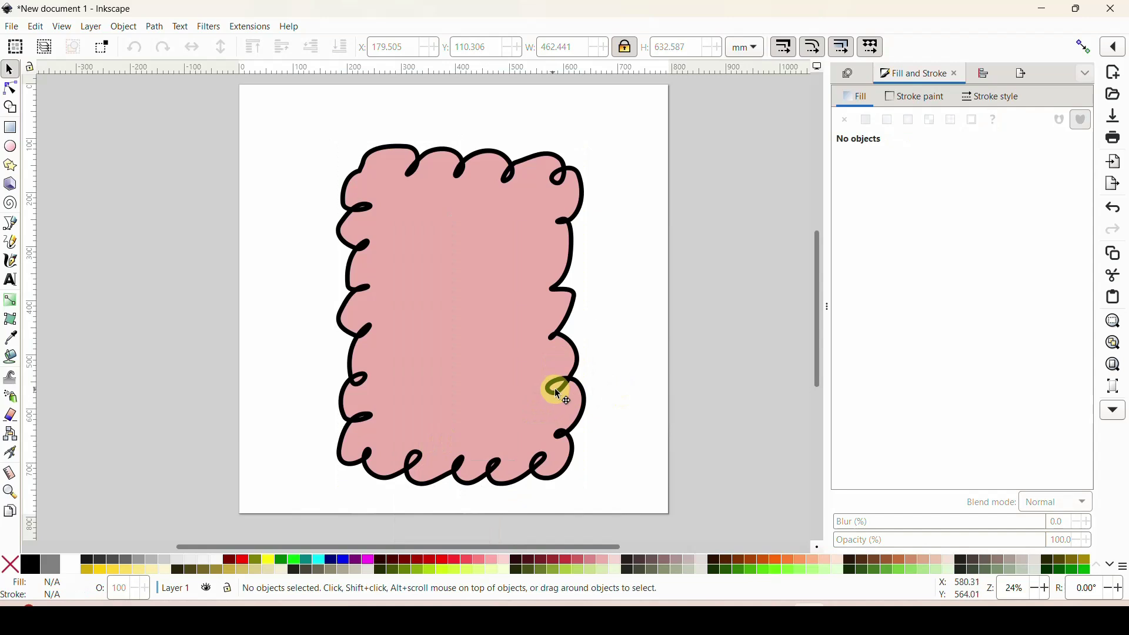
drag(557, 391, 788, 386)
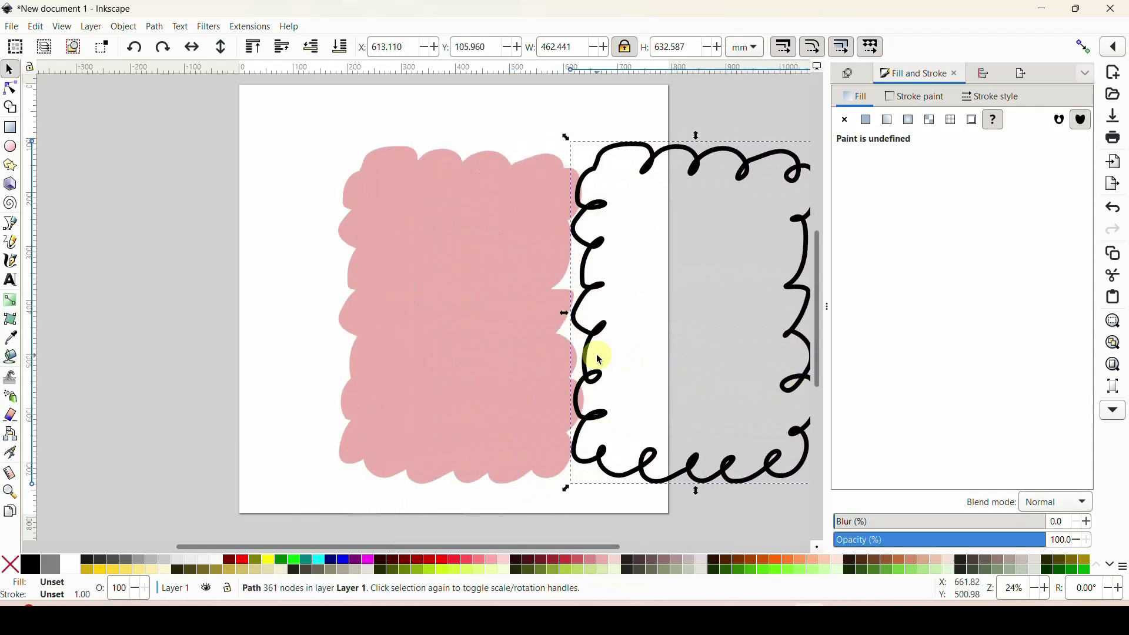
drag(592, 360, 615, 362)
drag(482, 359, 404, 337)
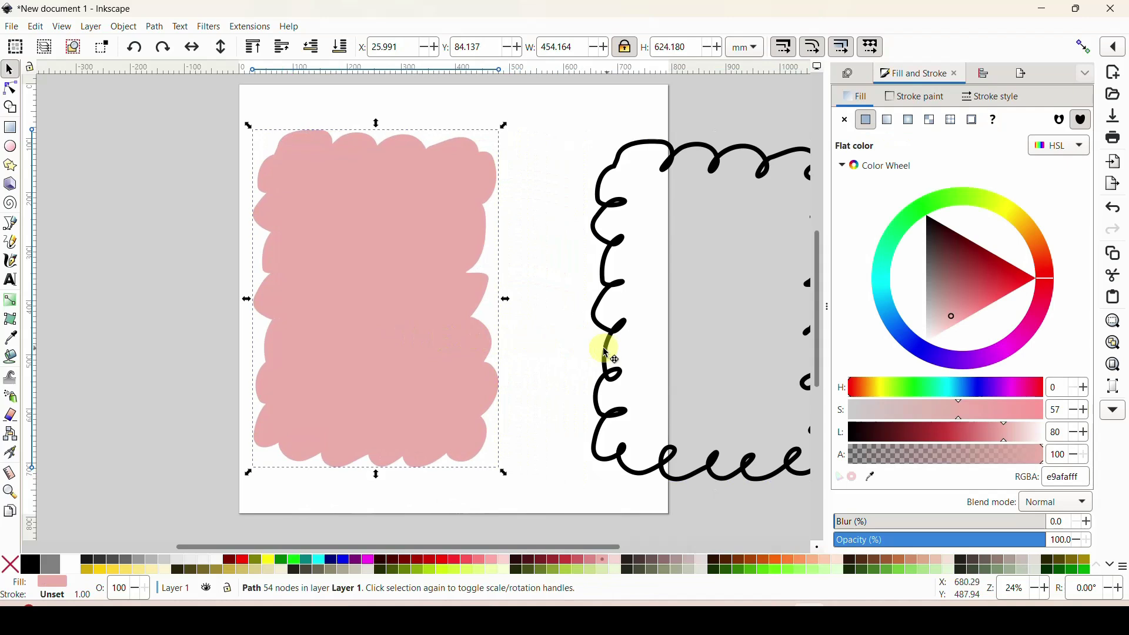
drag(604, 347, 538, 340)
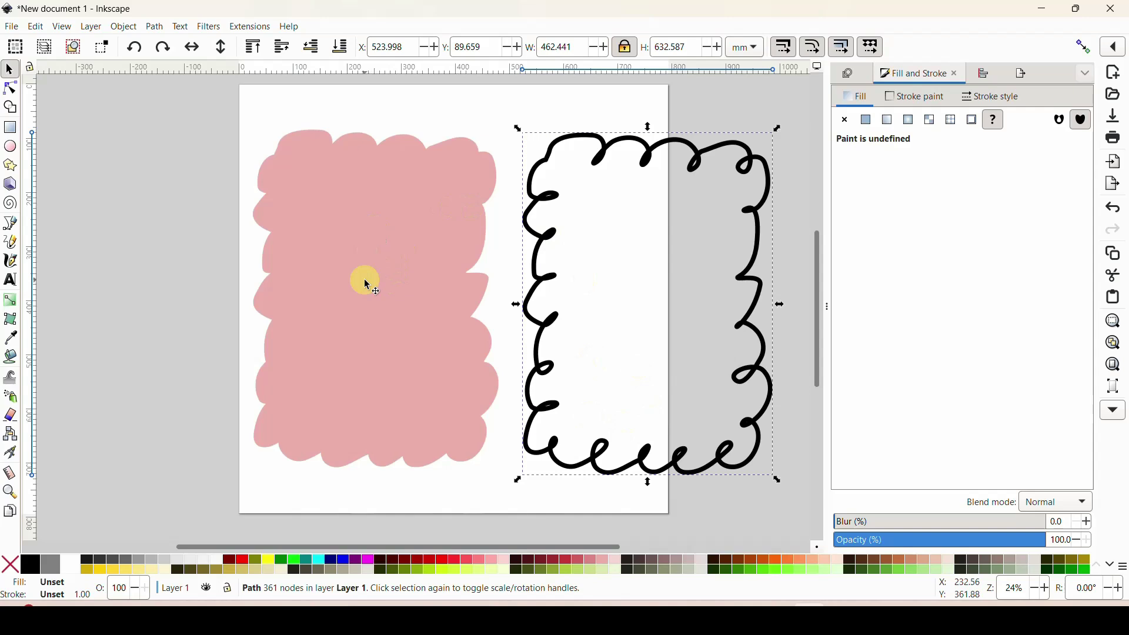
Import the image Blue Toile Elegance 2 from the chinoiserie blue and pink folder on the Desktop
click(367, 285)
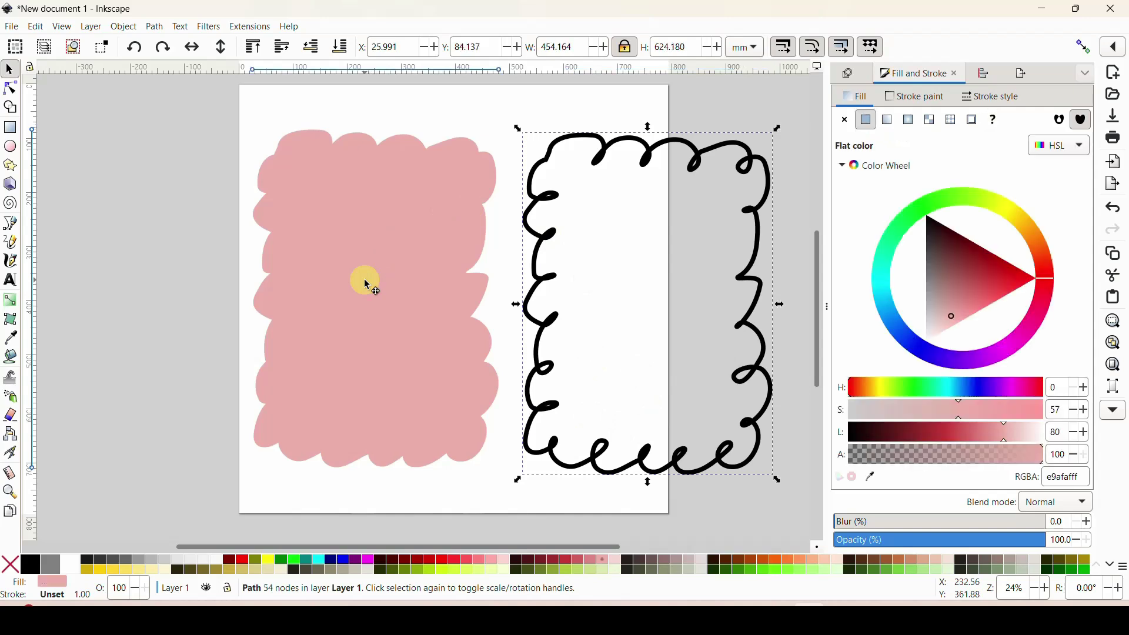
click(11, 27)
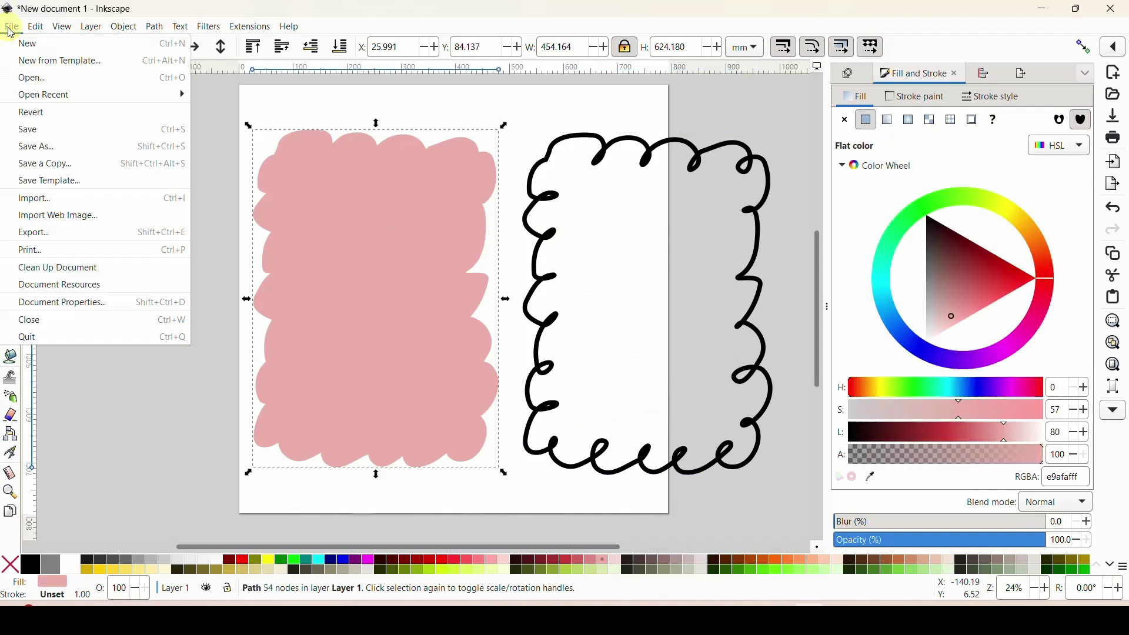
click(40, 203)
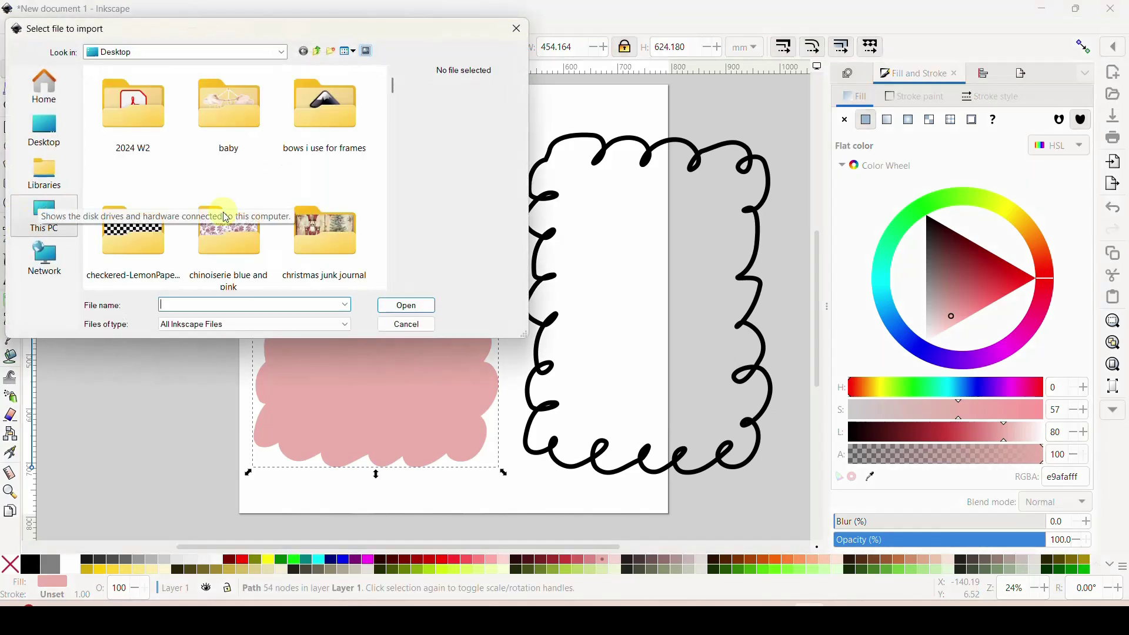
double_click(226, 241)
click(228, 104)
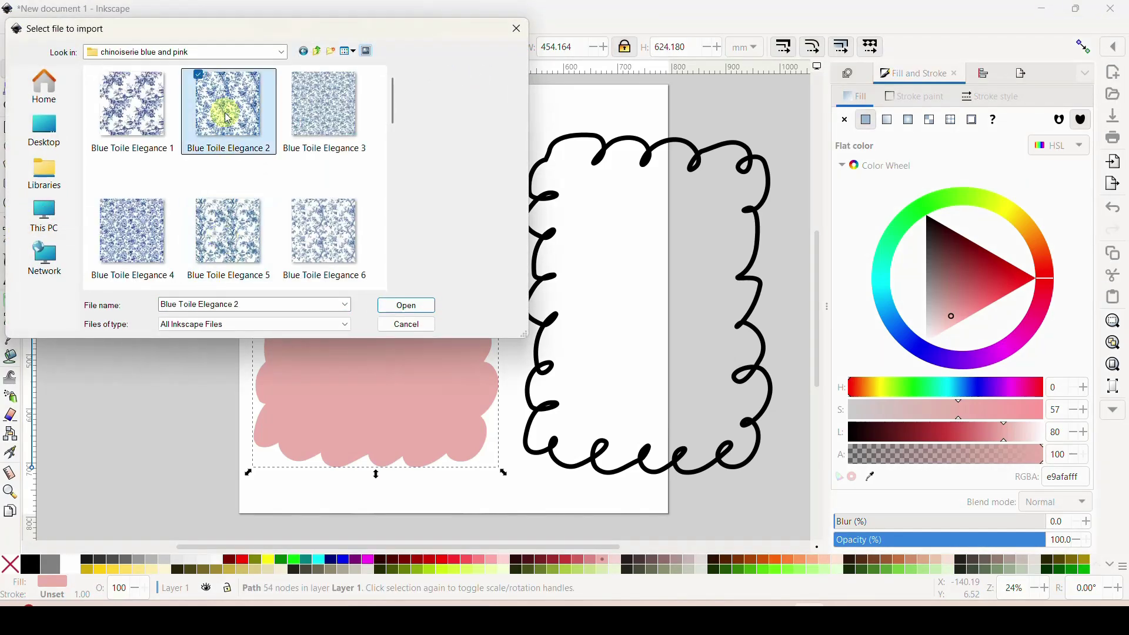
click(405, 306)
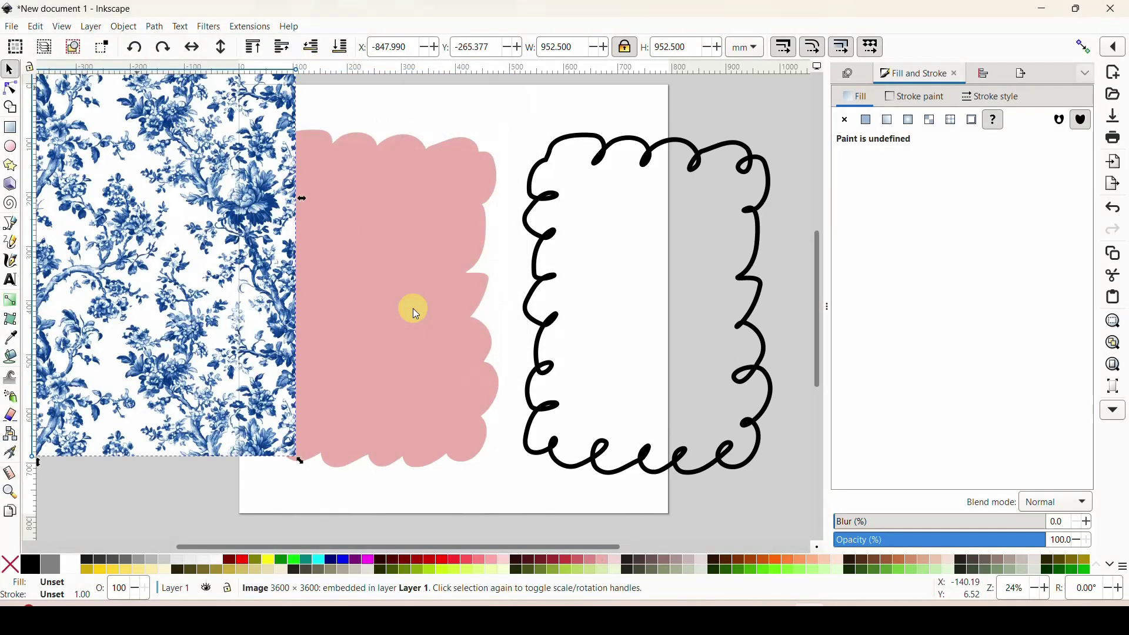
Scale the blue toile image to about 670 mm square, position it over the pink shape and lower it to the bottom
drag(212, 312, 409, 340)
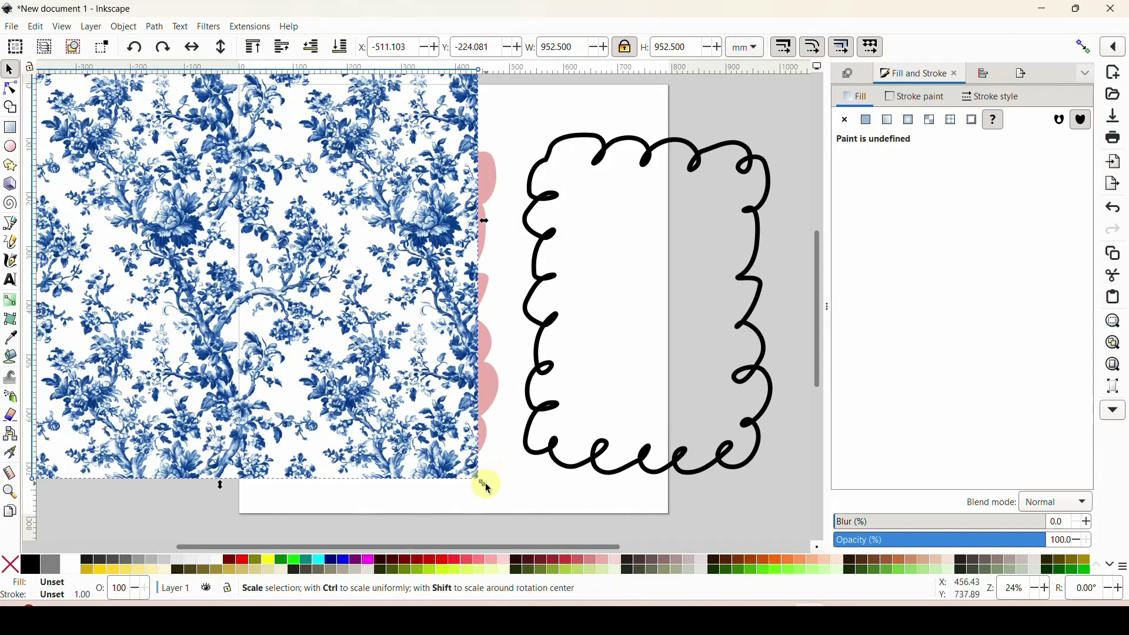
drag(483, 480, 276, 342)
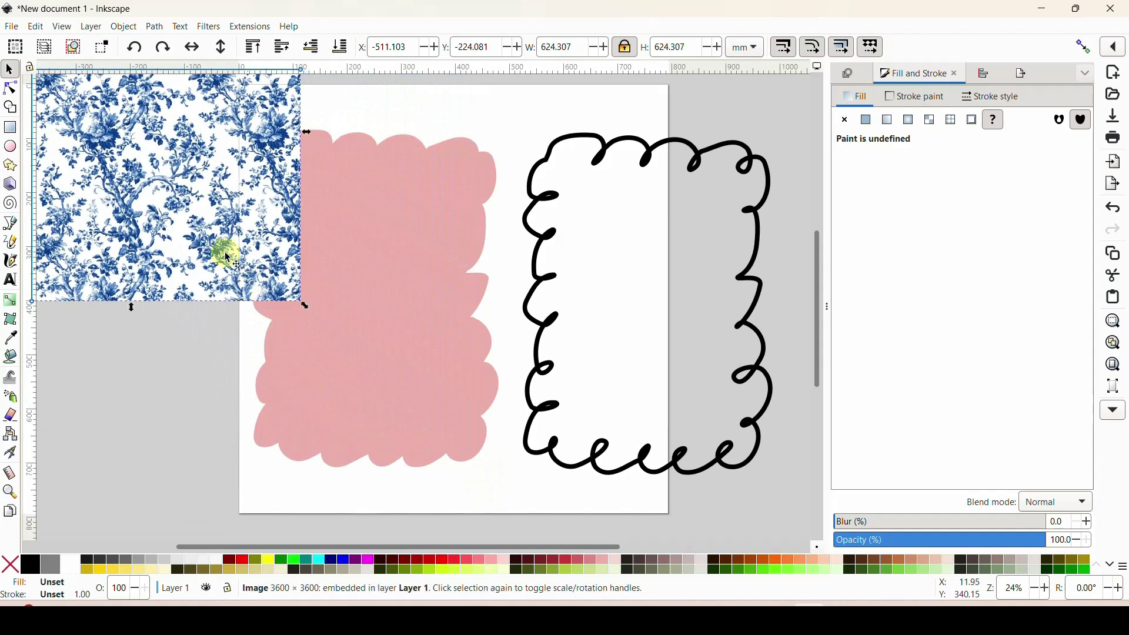
drag(177, 195, 465, 376)
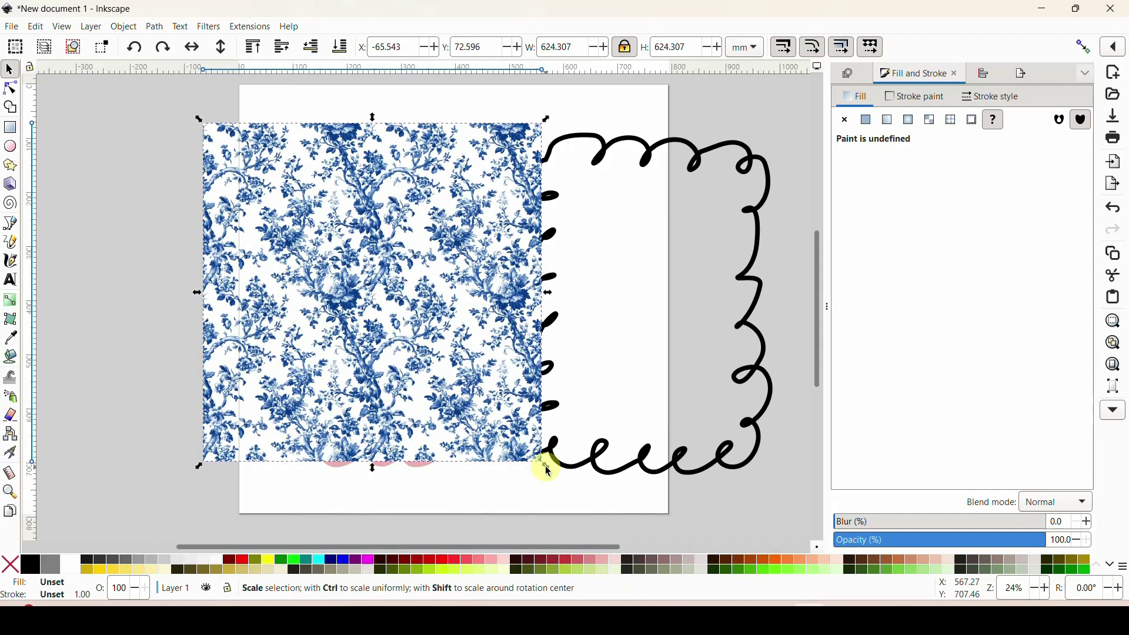
drag(544, 466, 571, 491)
drag(438, 393, 419, 387)
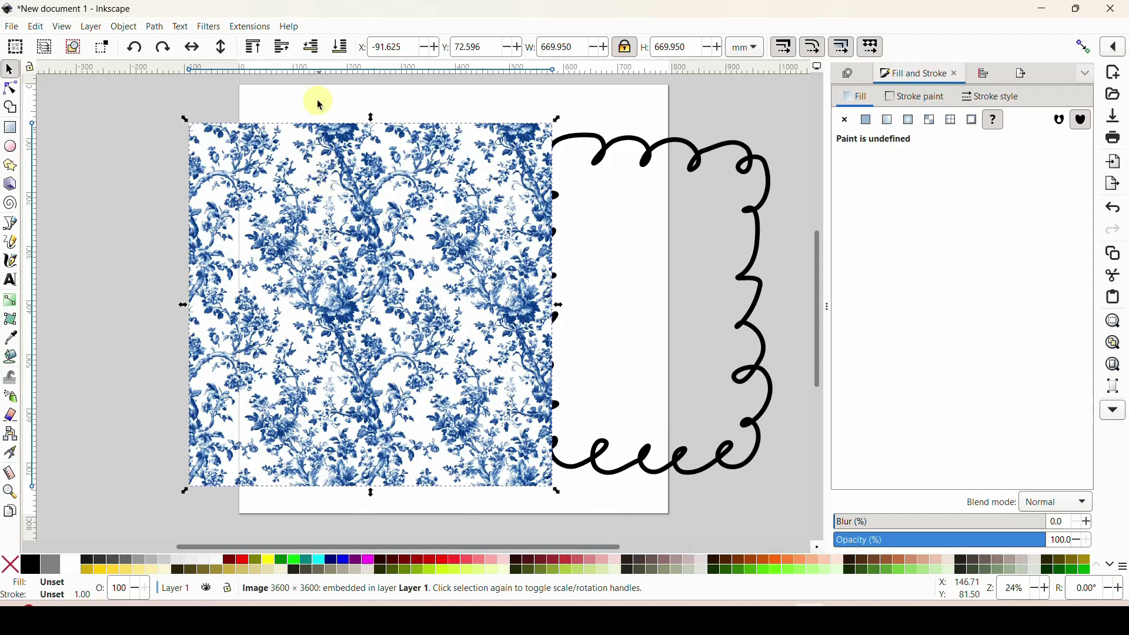
click(340, 48)
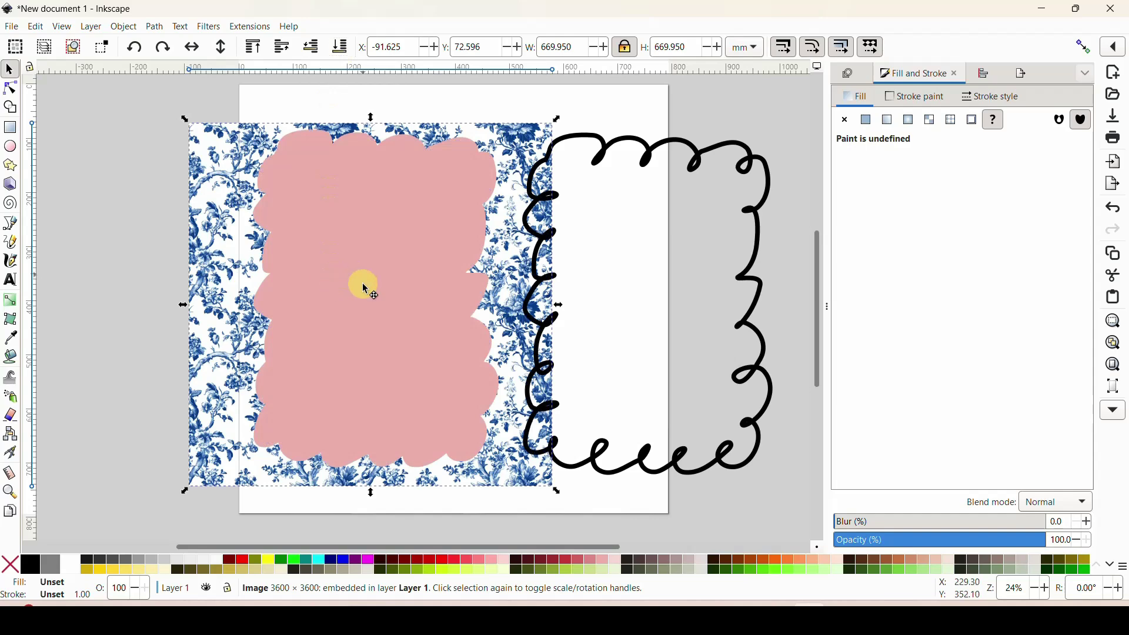
Position the pink shape over the toile image and clip the image to that shape
mouse_move(365, 288)
mouse_down()
mouse_move(359, 307)
mouse_move(360, 288)
mouse_up()
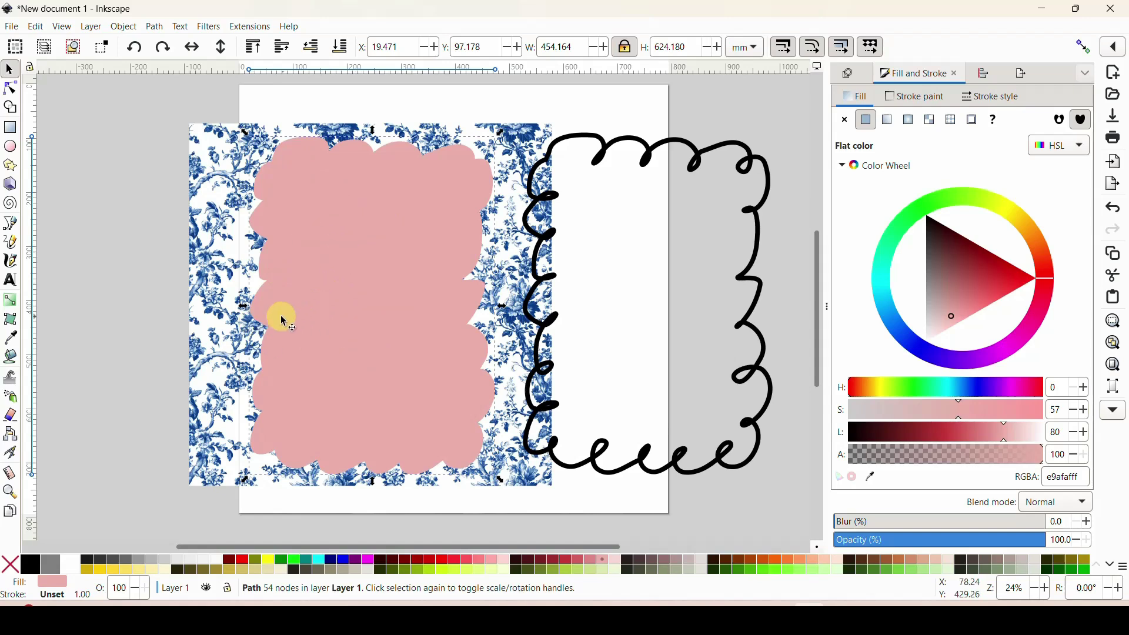
shift+click(223, 356)
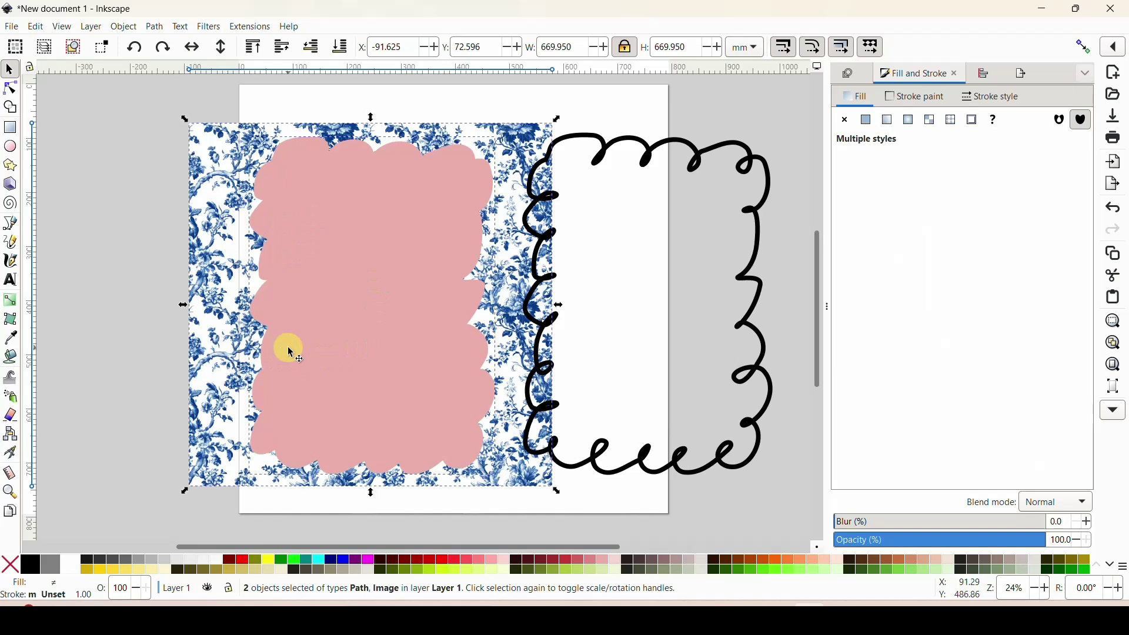
right_click(314, 326)
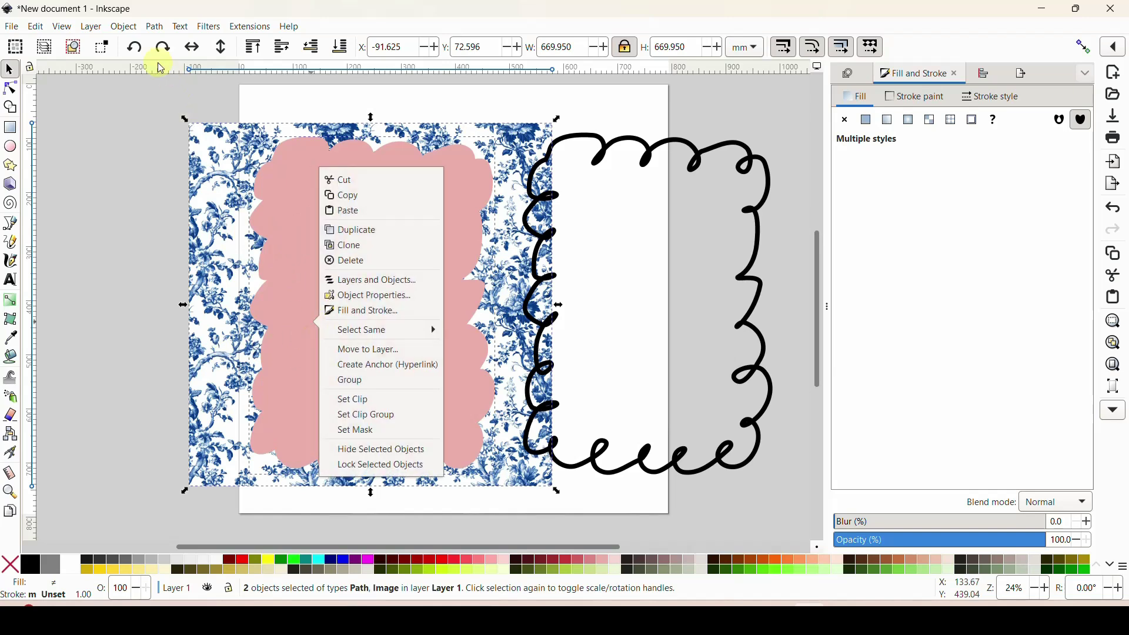
click(365, 400)
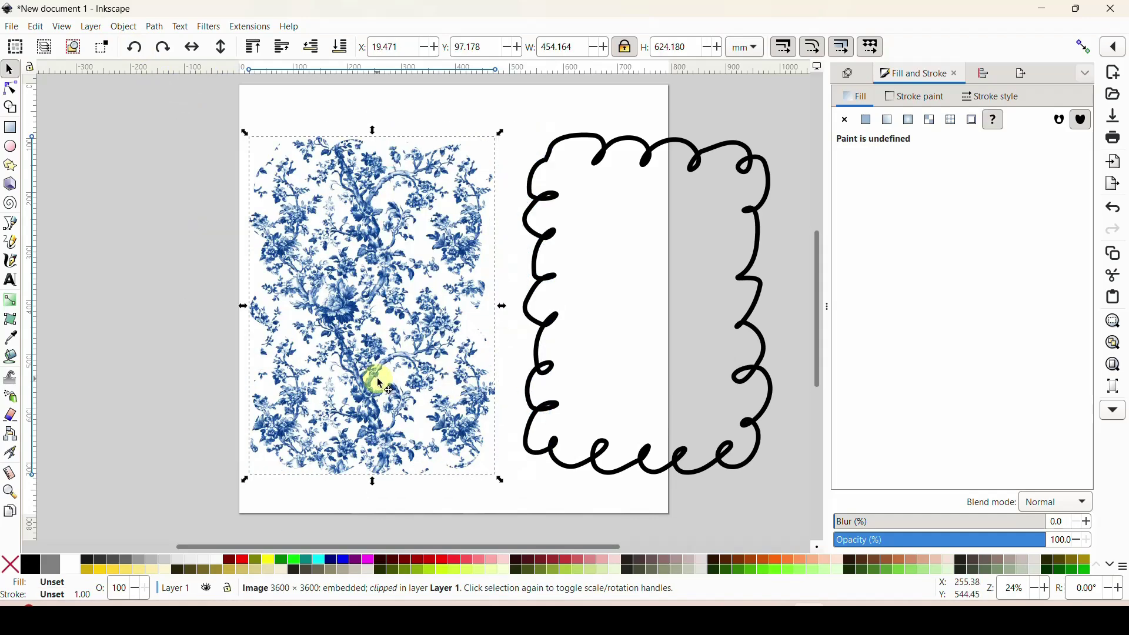
Bring the black looping border and the clipped toile image together and center them on both axes relative to the selection area
drag(763, 354, 522, 345)
click(534, 294)
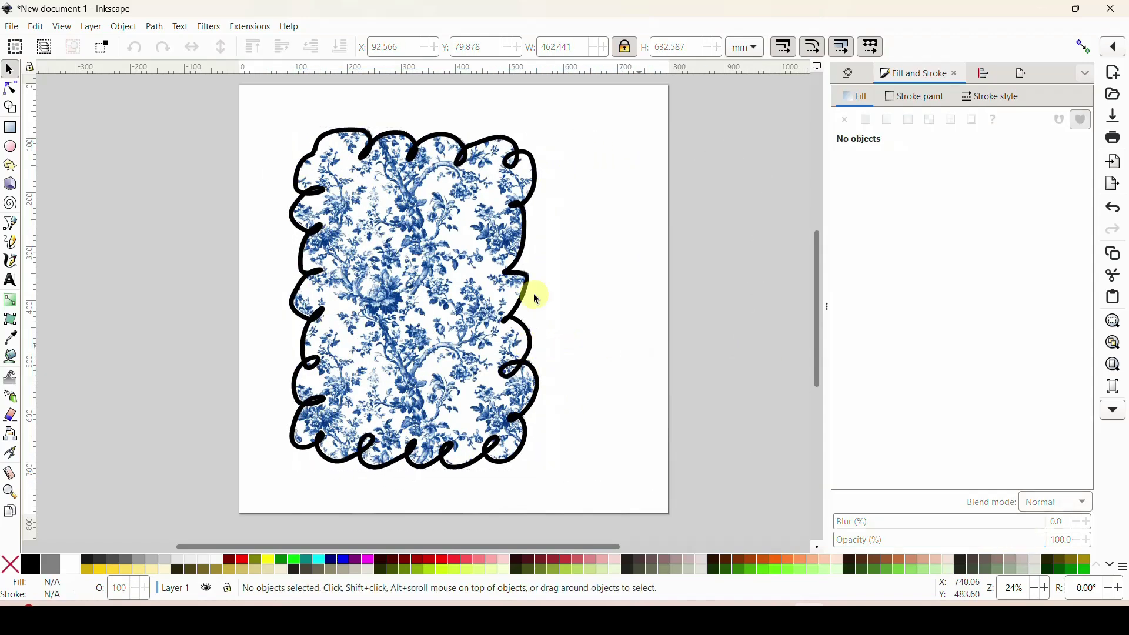
drag(230, 97, 619, 505)
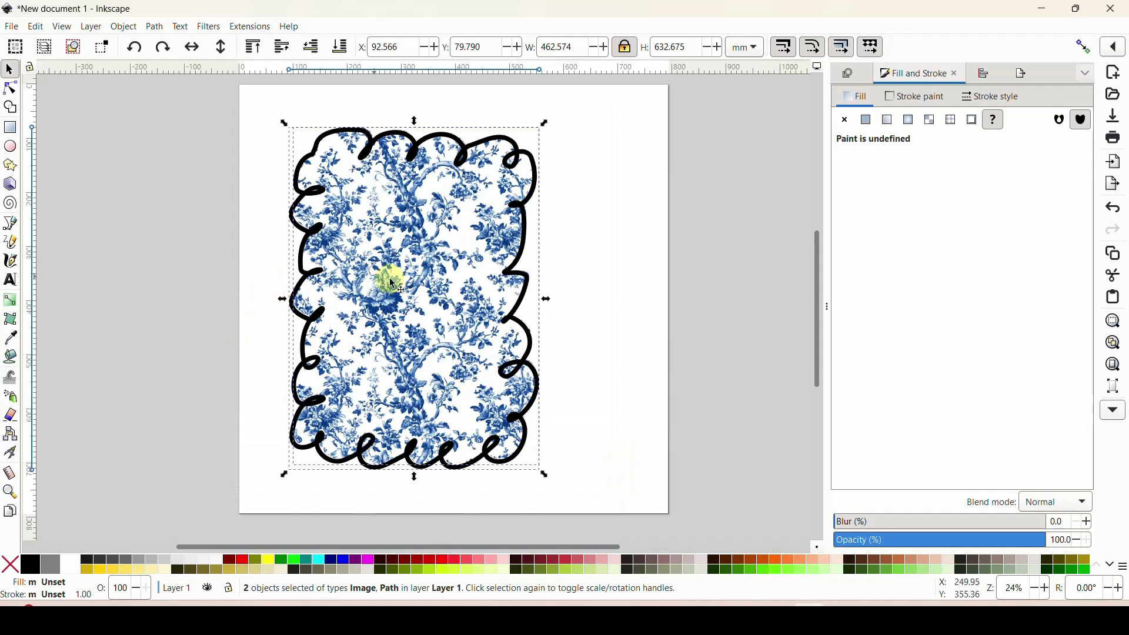
click(987, 74)
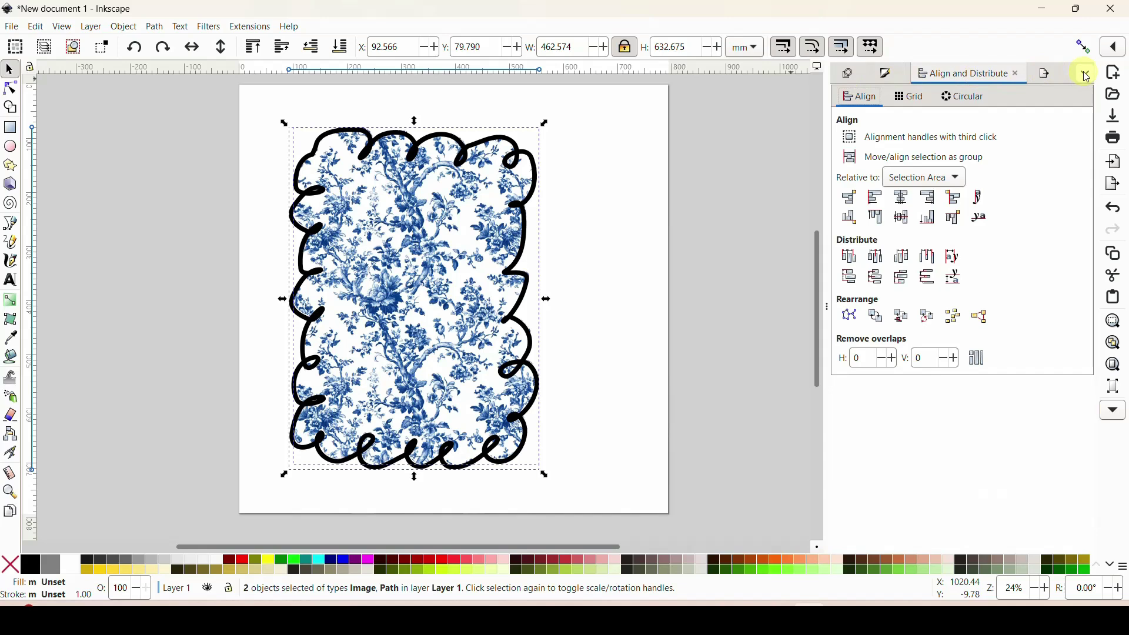
click(916, 179)
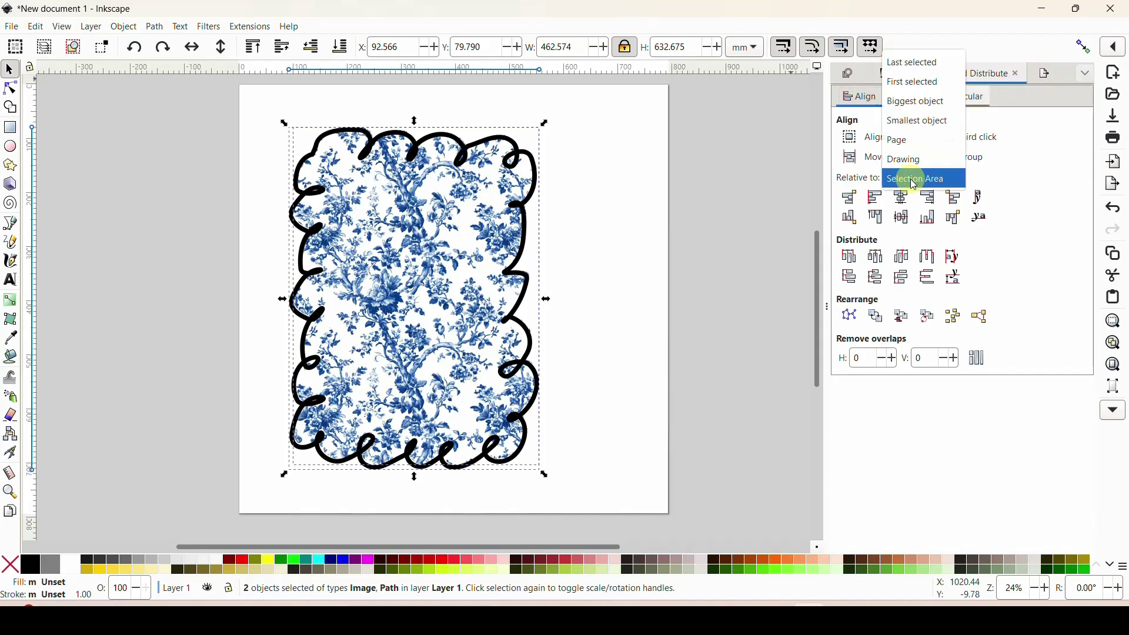
click(915, 140)
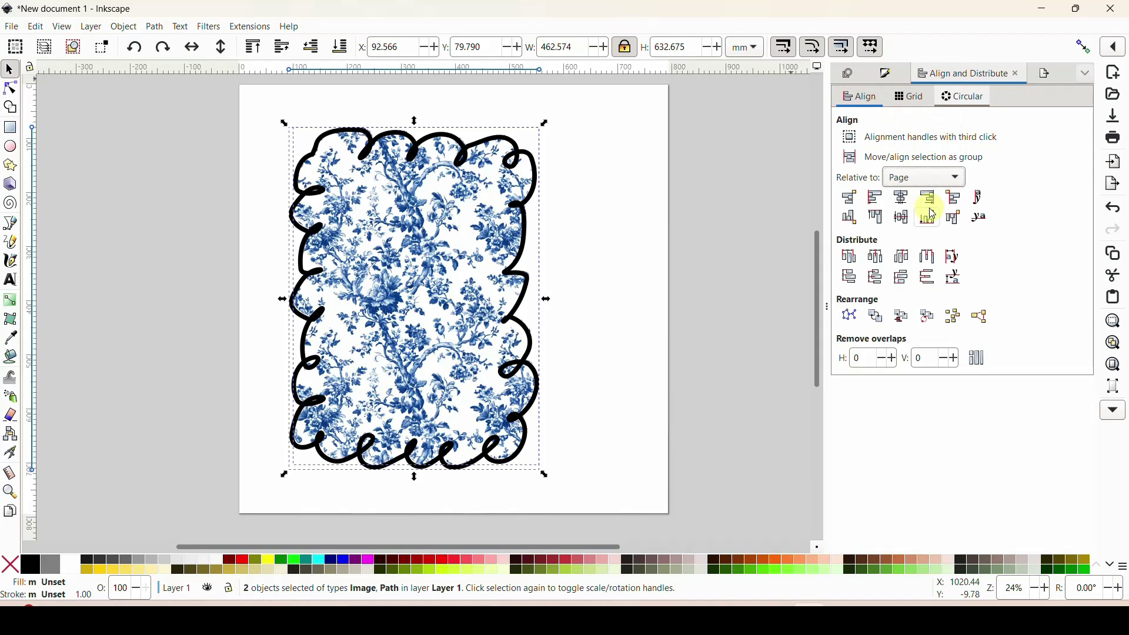
click(924, 178)
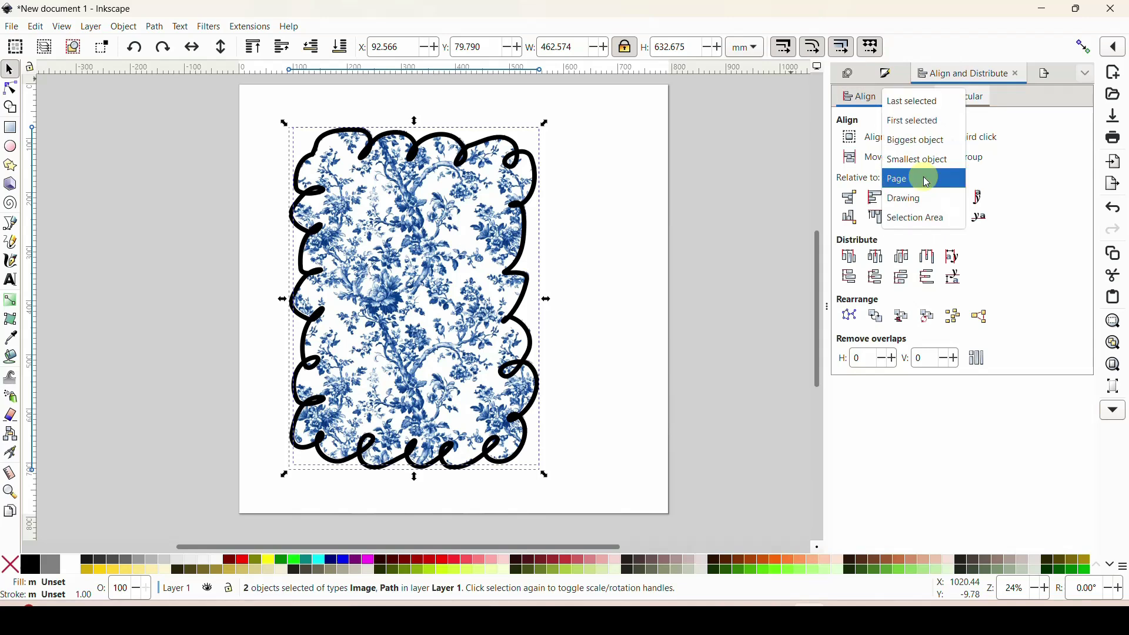
click(913, 223)
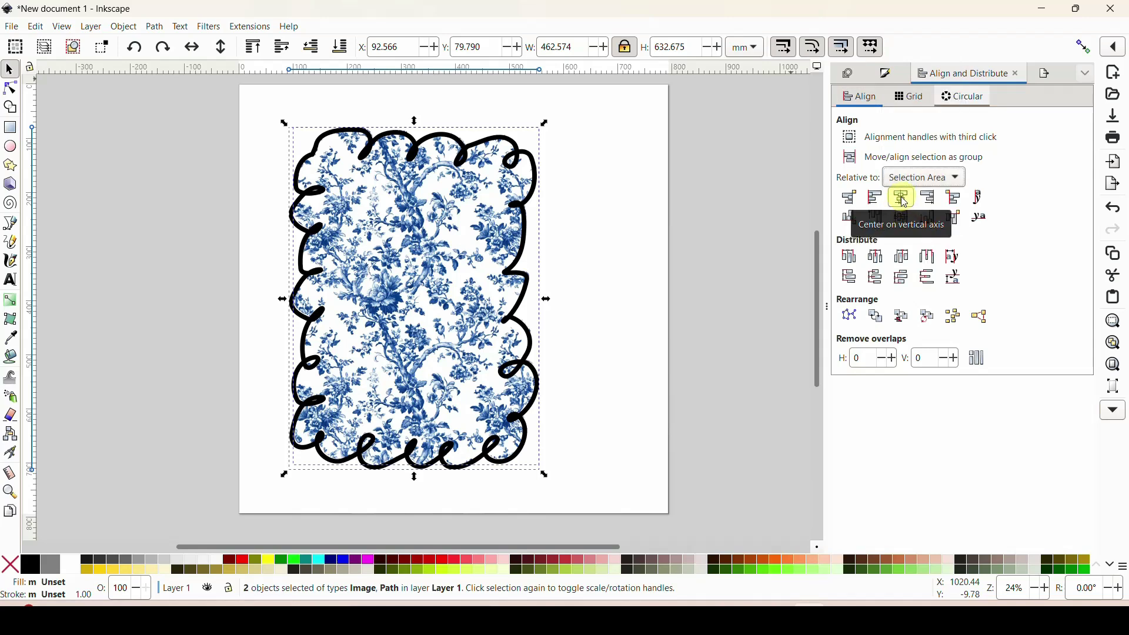
click(904, 199)
click(904, 224)
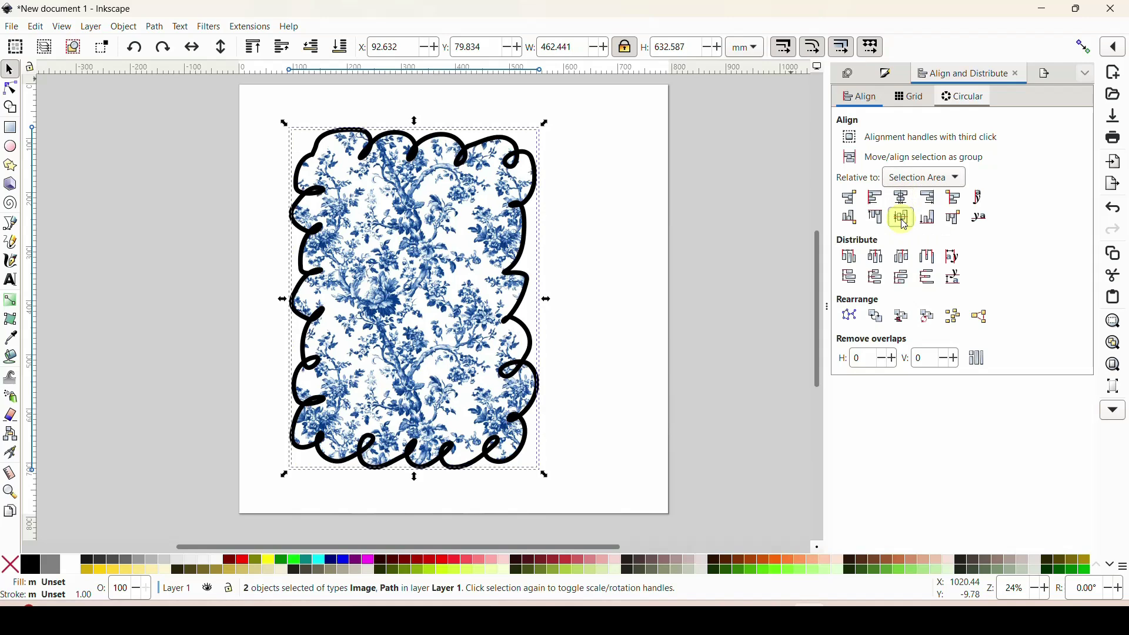
click(669, 286)
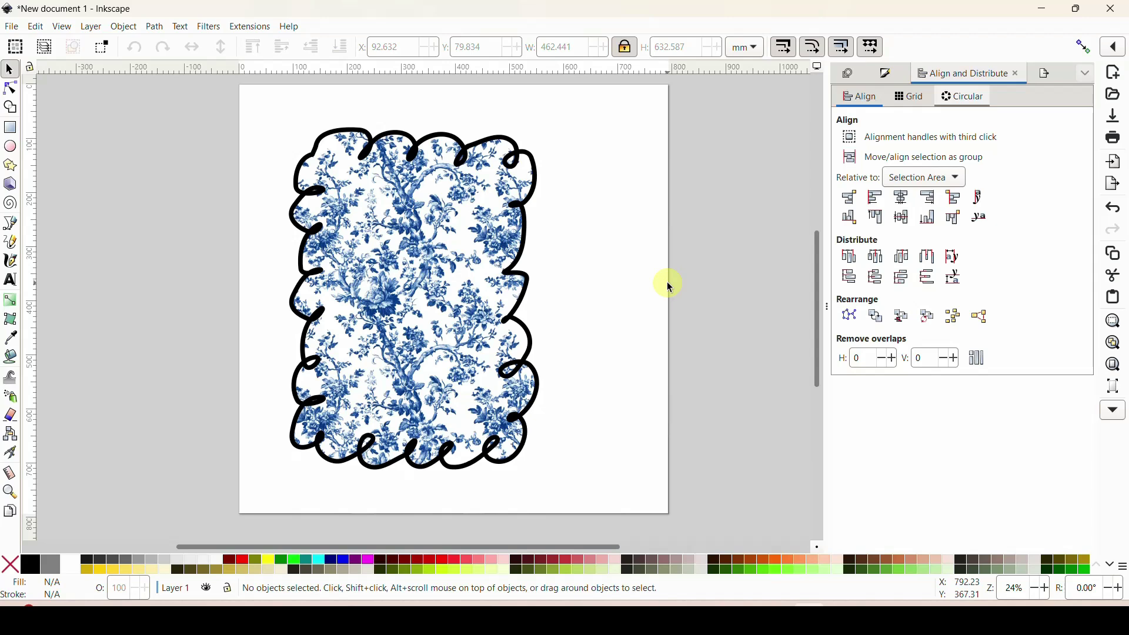
Select the toile fill and its black border together and open the export settings
drag(255, 105, 615, 517)
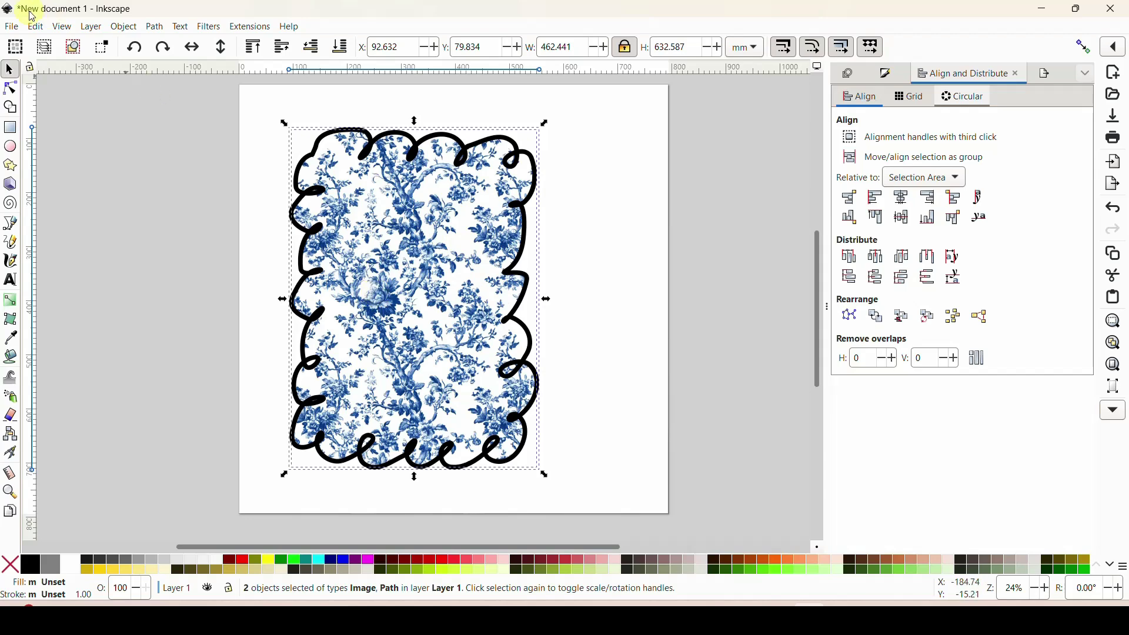
click(11, 27)
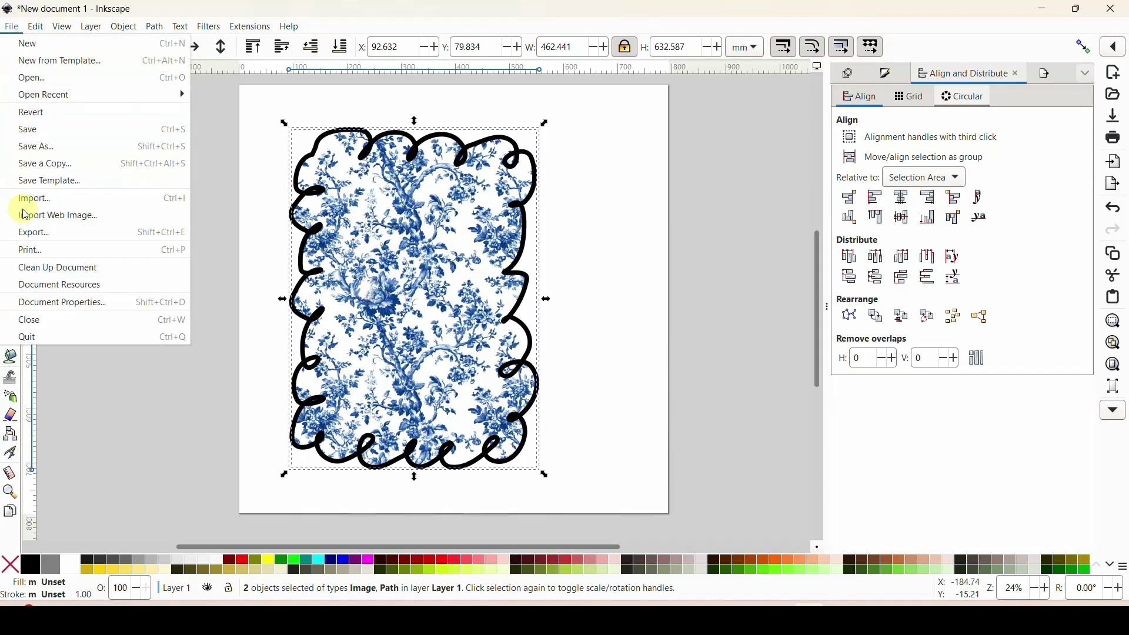
click(30, 230)
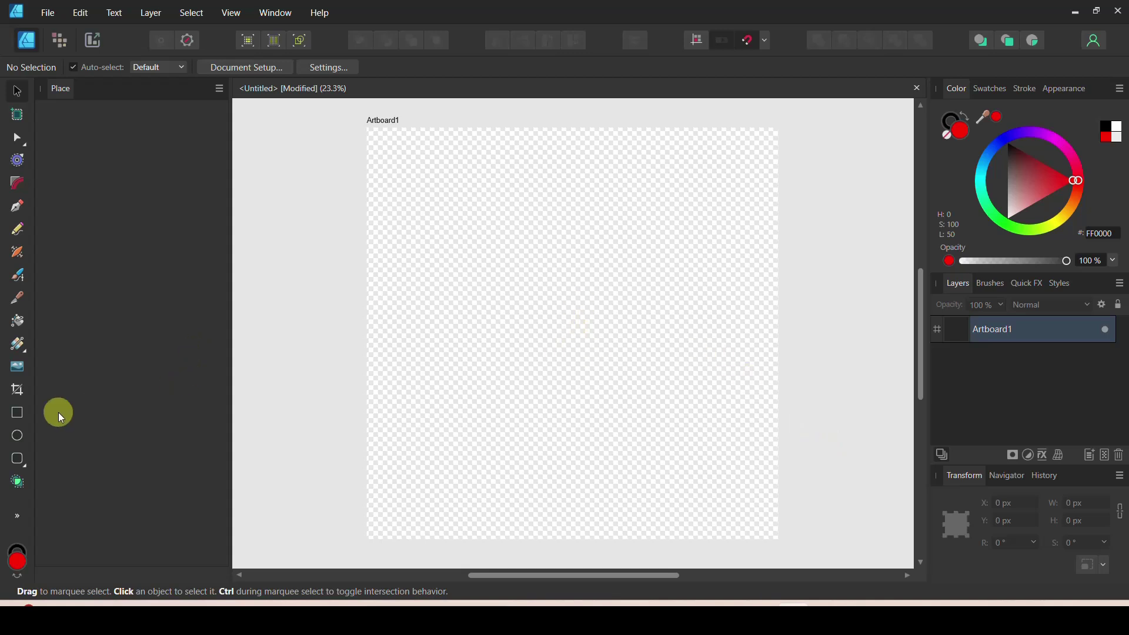
In Affinity Designer, draw a guide rectangle about 1453 by 1929 px in the middle of Artboard1 and deselect it
click(20, 414)
mouse_move(482, 213)
mouse_down()
mouse_move(653, 272)
mouse_move(635, 443)
mouse_move(685, 472)
mouse_up()
drag(684, 478, 684, 478)
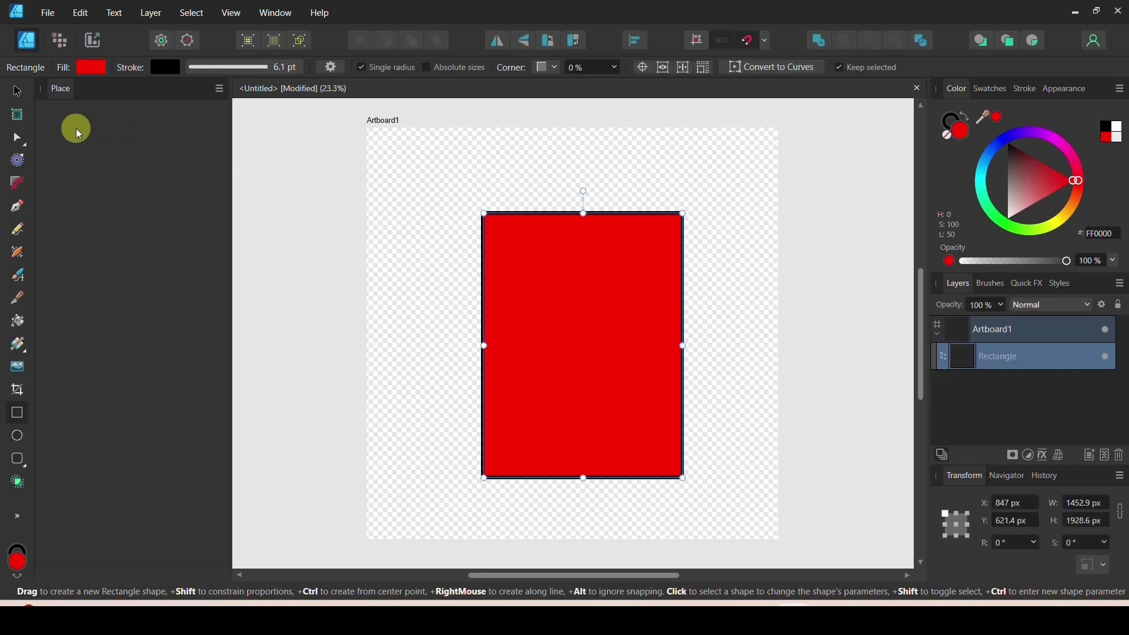
click(19, 90)
click(315, 266)
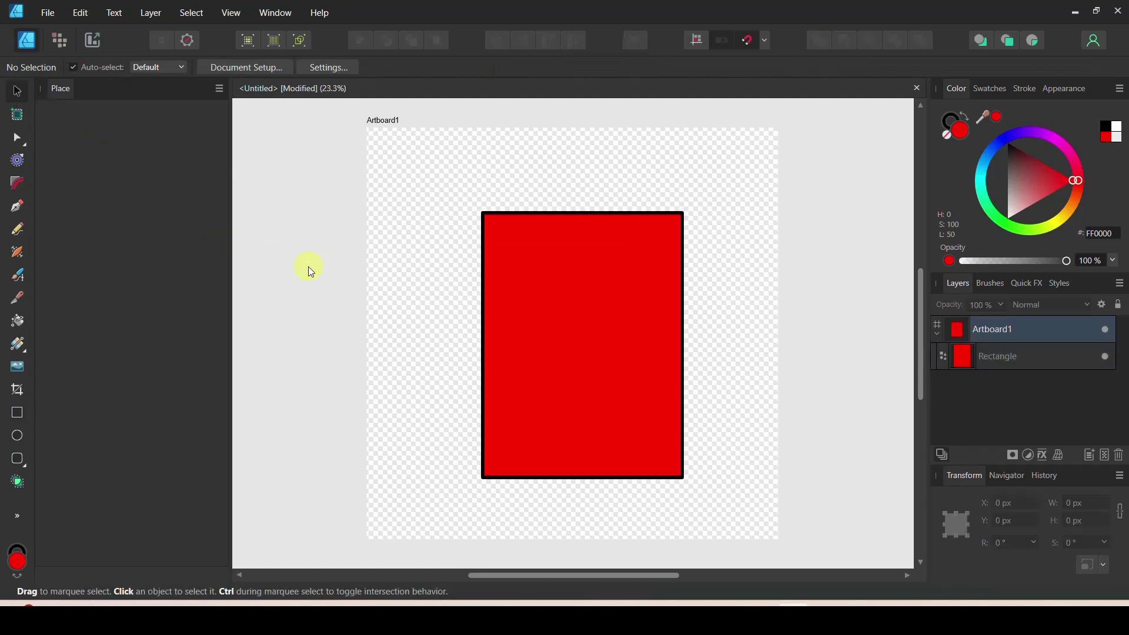
Try to draw a looping border along the rectangle's left and bottom edges with the Pencil tool, and delete the partial curve
click(18, 232)
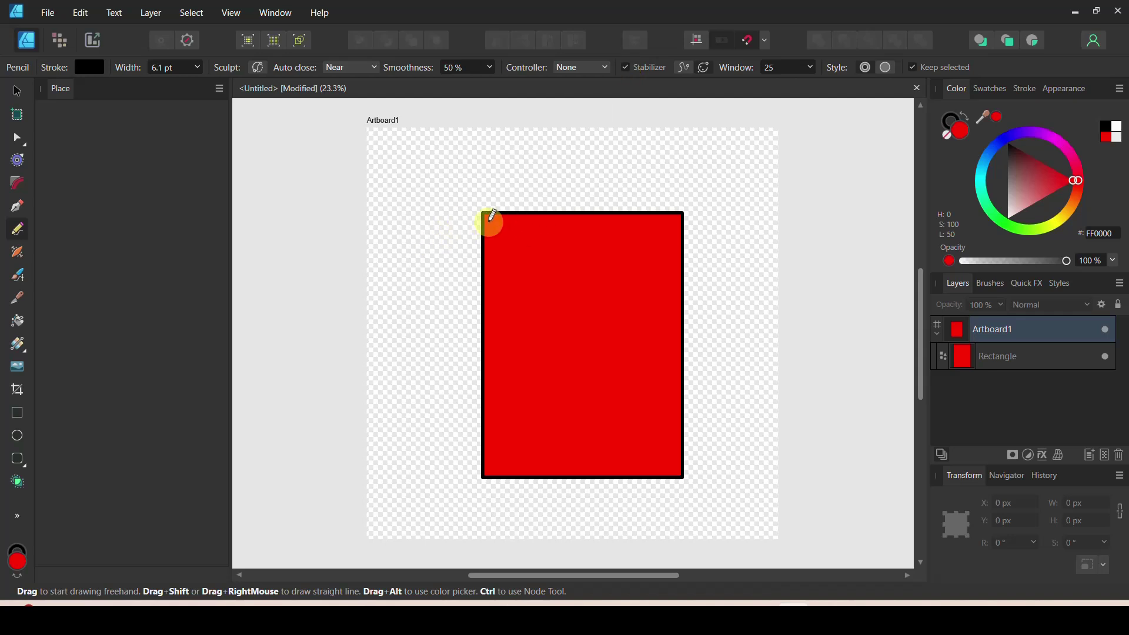
mouse_move(489, 222)
mouse_down()
mouse_move(470, 255)
mouse_move(496, 272)
mouse_move(495, 257)
mouse_move(472, 264)
mouse_move(464, 290)
mouse_move(493, 312)
mouse_move(494, 302)
mouse_move(473, 304)
mouse_move(472, 342)
mouse_move(490, 346)
mouse_move(483, 337)
mouse_move(469, 349)
mouse_move(477, 383)
mouse_move(496, 386)
mouse_move(484, 372)
mouse_move(473, 392)
mouse_move(489, 421)
mouse_move(490, 408)
mouse_move(474, 436)
mouse_move(485, 445)
mouse_move(497, 434)
mouse_move(484, 434)
mouse_move(469, 463)
mouse_move(506, 477)
mouse_move(512, 455)
mouse_move(508, 473)
mouse_move(539, 486)
mouse_move(556, 455)
mouse_move(551, 479)
mouse_move(594, 480)
mouse_move(589, 458)
mouse_move(585, 487)
mouse_move(627, 476)
mouse_move(621, 458)
mouse_move(626, 487)
mouse_move(658, 471)
mouse_move(652, 458)
mouse_move(650, 476)
mouse_move(682, 490)
mouse_up()
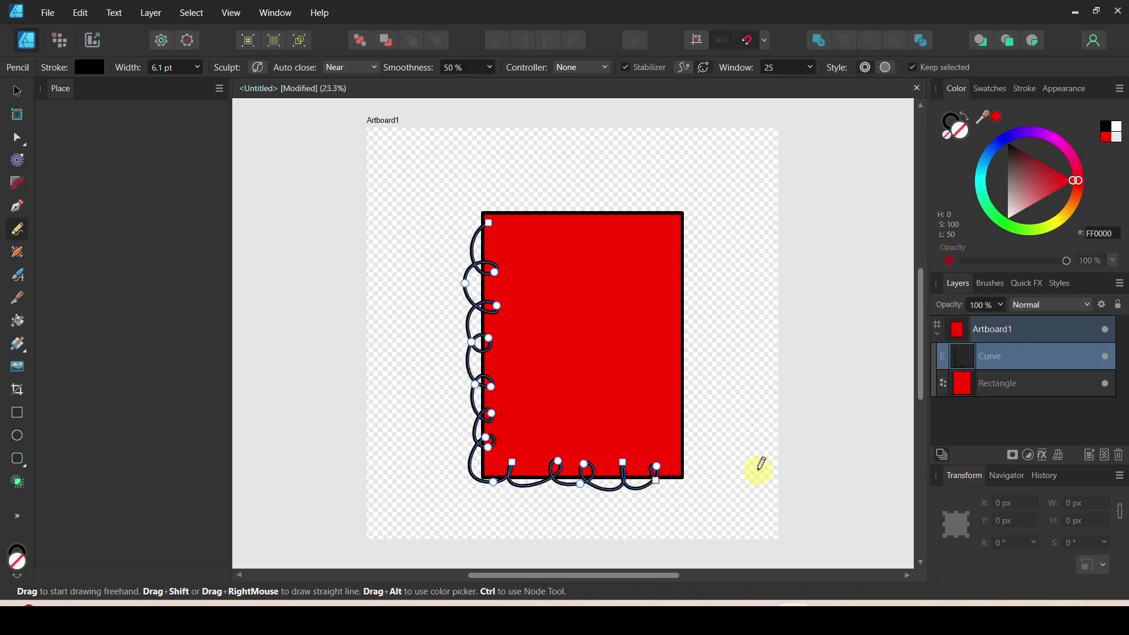
click(17, 92)
click(310, 217)
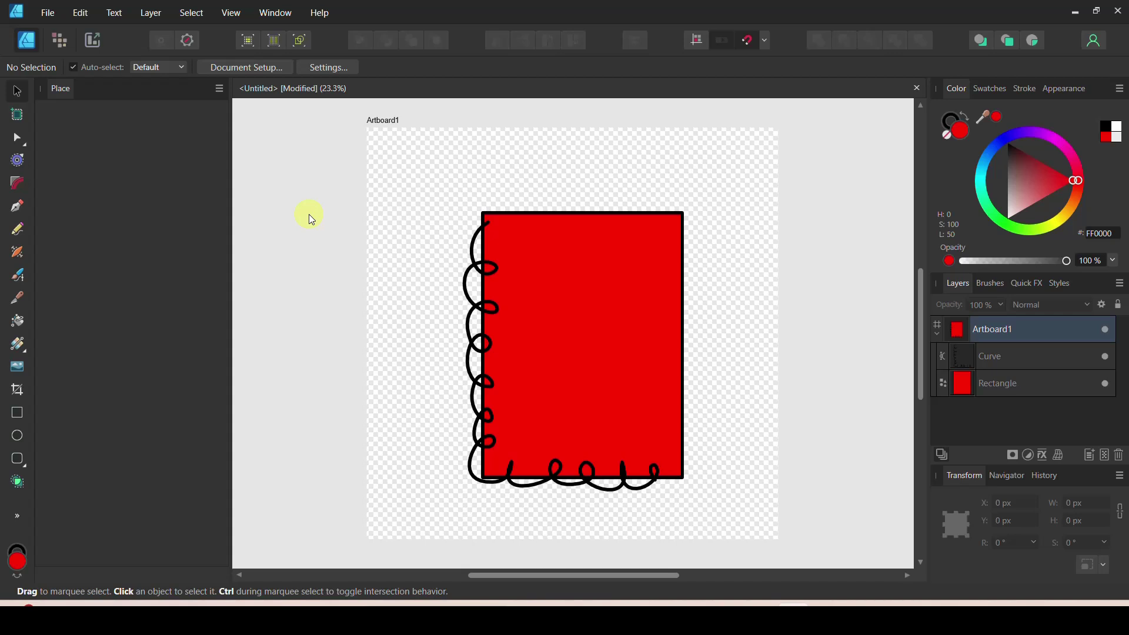
click(475, 244)
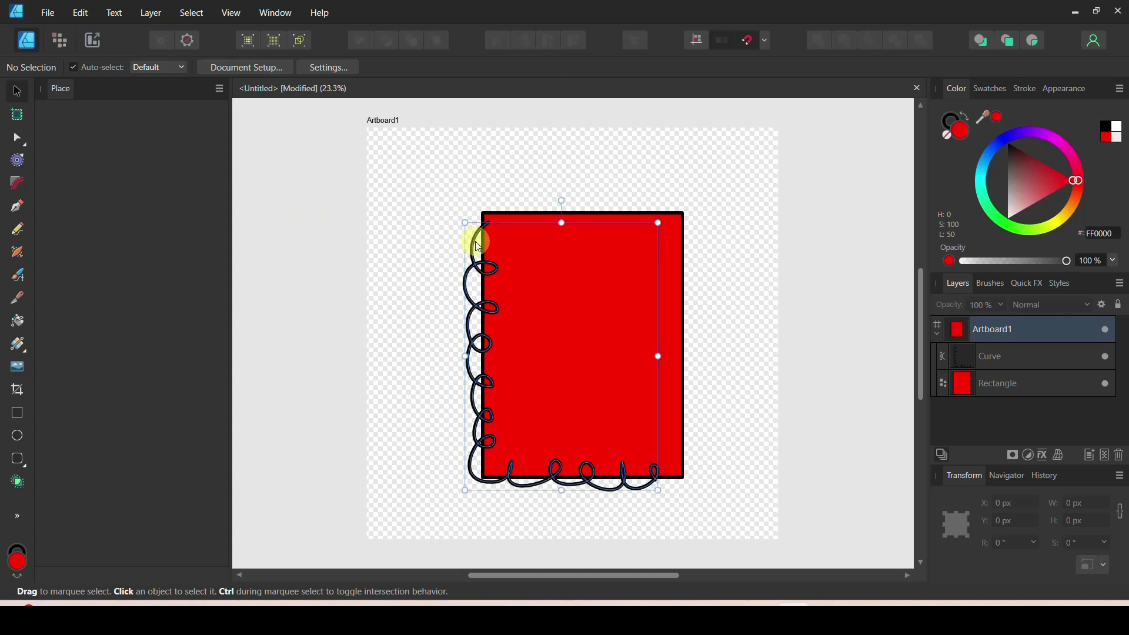
key(Delete)
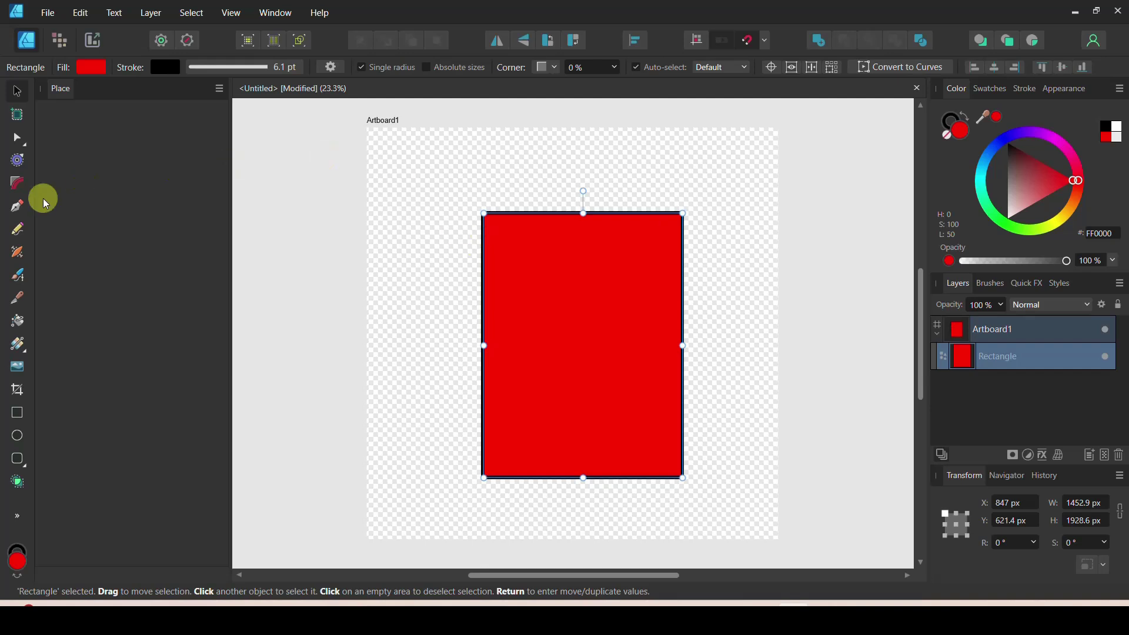
Try to draw a scalloped pencil border around the whole rectangle with its upper-left gap closed and rounded, and delete that curve
click(16, 229)
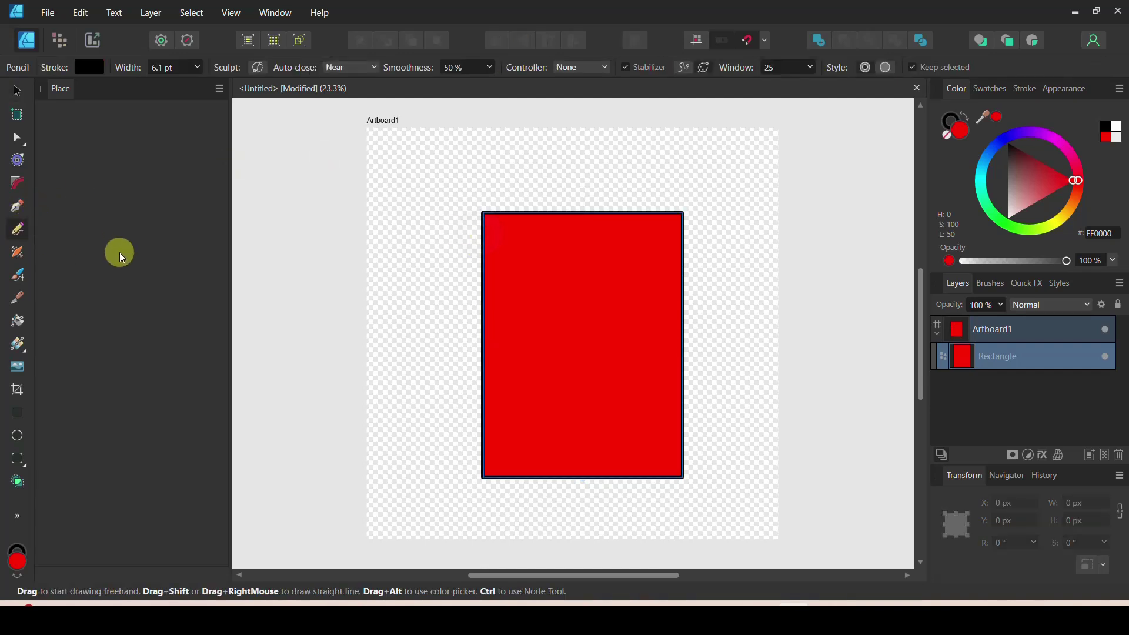
mouse_move(486, 226)
mouse_down()
mouse_move(481, 356)
mouse_move(494, 464)
mouse_move(547, 482)
mouse_move(647, 481)
mouse_move(682, 442)
mouse_move(695, 207)
mouse_move(494, 215)
mouse_up()
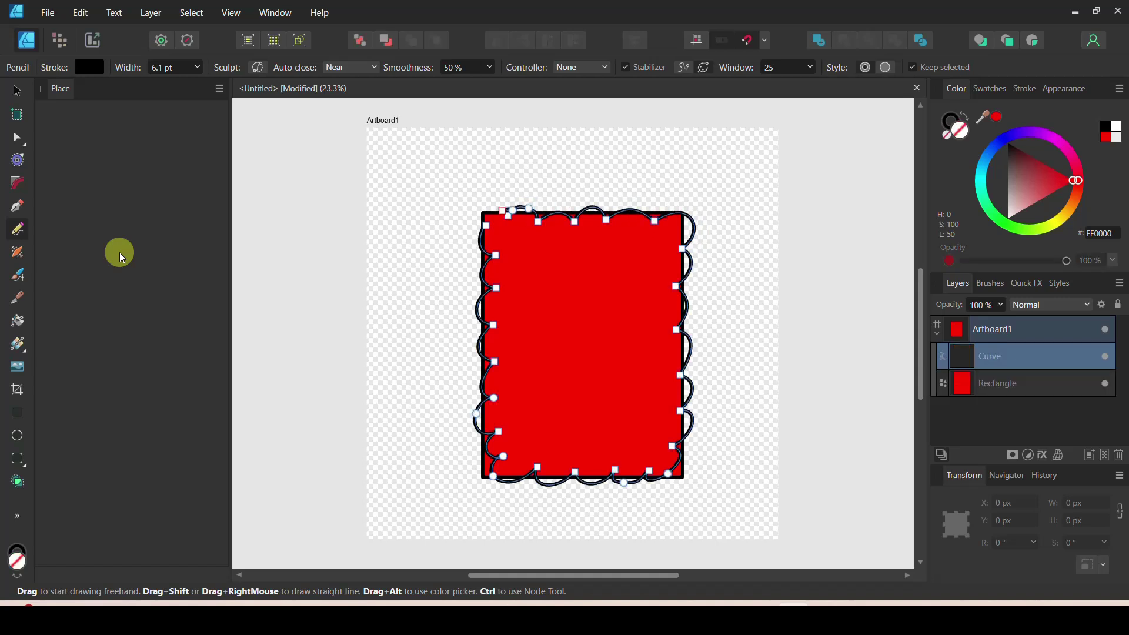
click(17, 140)
click(487, 219)
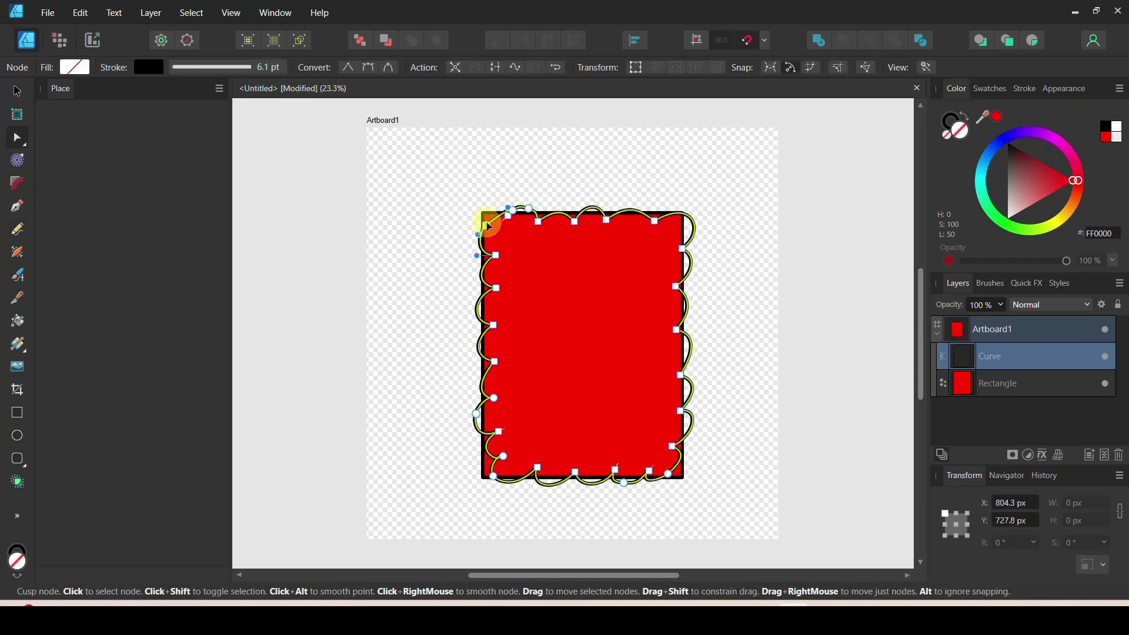
click(508, 212)
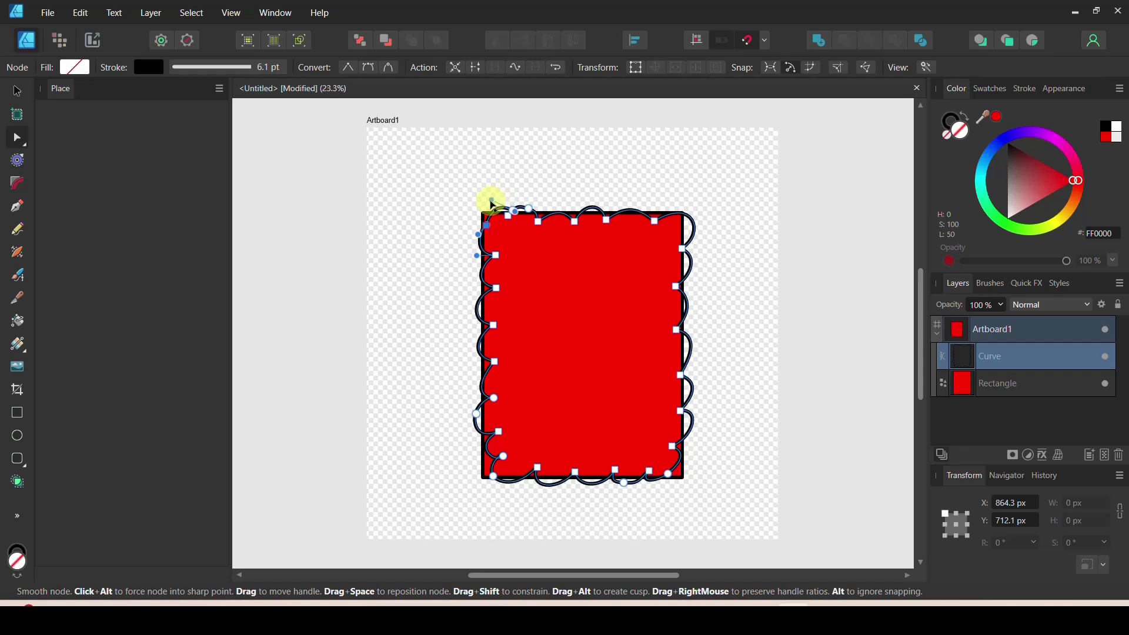
click(20, 93)
click(264, 203)
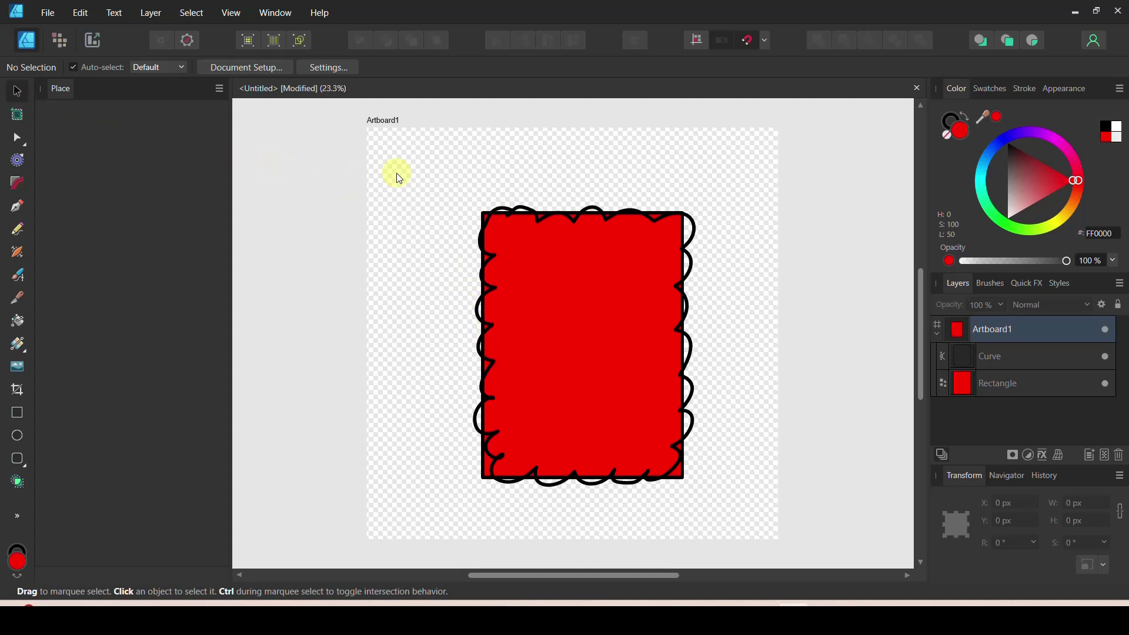
click(518, 210)
key(Delete)
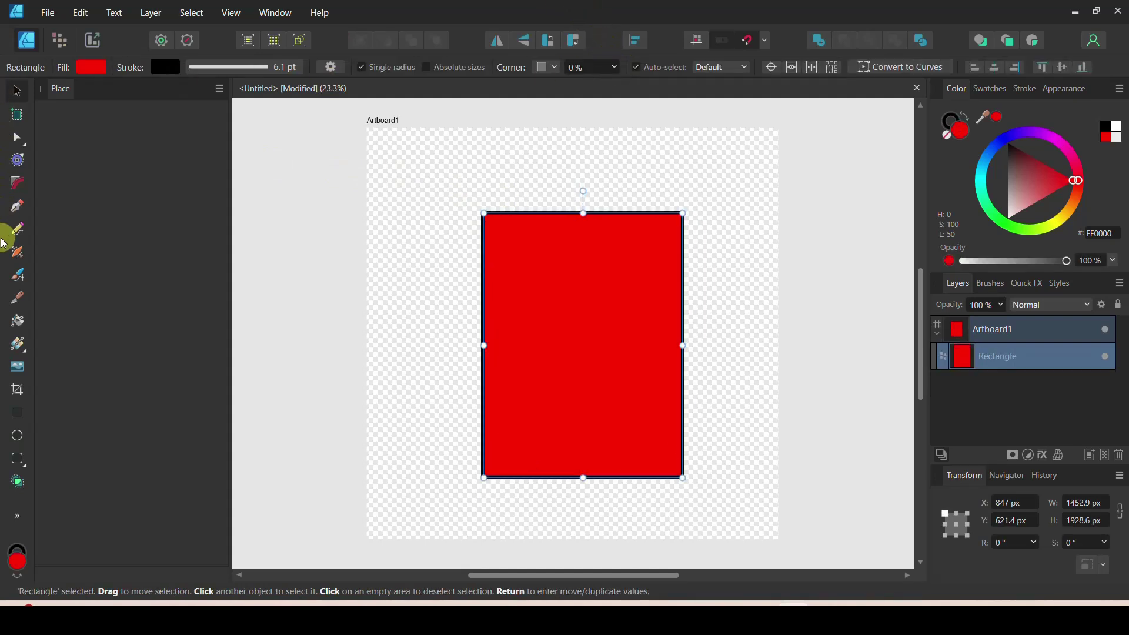
Turn off the Pencil's Stabilizer and draw a closed looping border about 1697 by 2137 px around the rectangle's edges
click(18, 231)
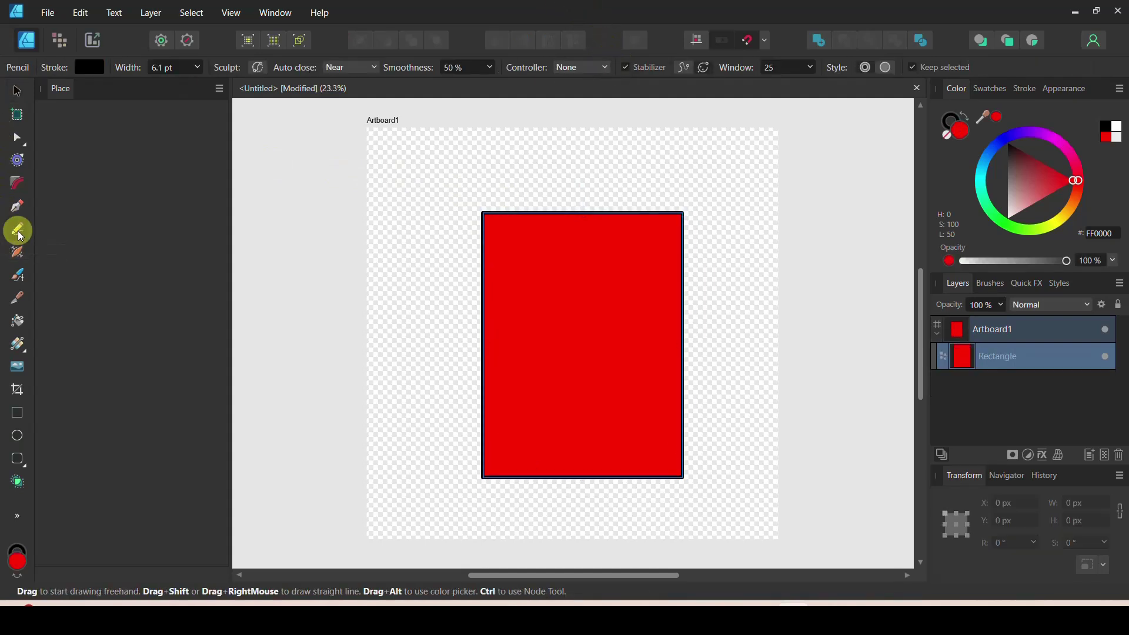
click(625, 68)
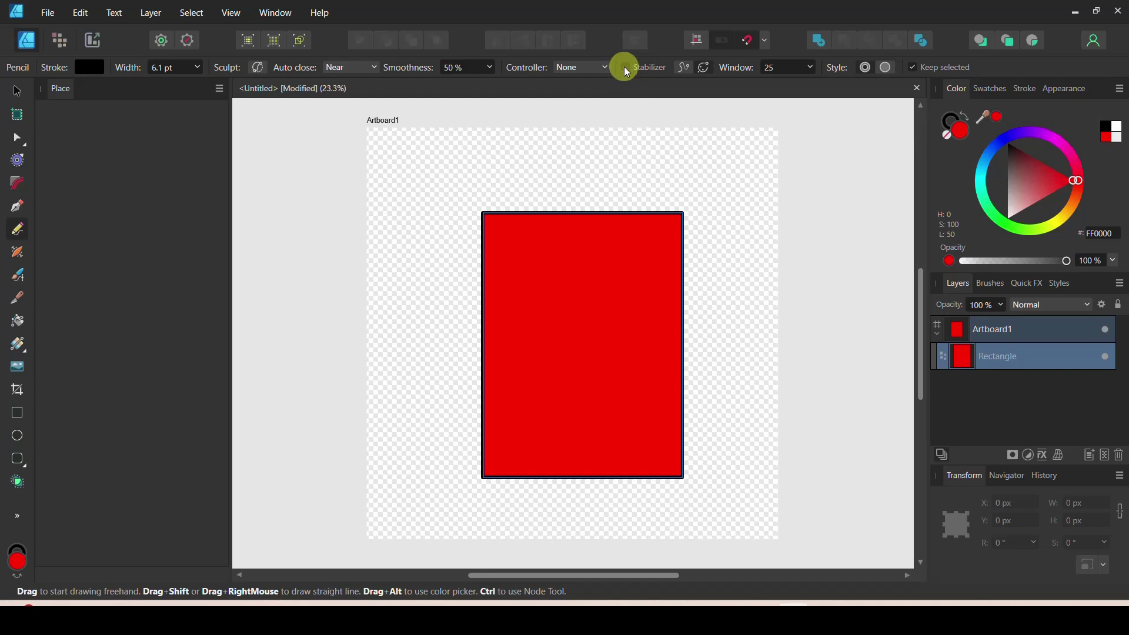
mouse_move(485, 228)
mouse_down()
mouse_move(500, 263)
mouse_move(473, 283)
mouse_move(495, 308)
mouse_move(471, 329)
mouse_move(502, 339)
mouse_move(488, 388)
mouse_move(477, 387)
mouse_move(497, 417)
mouse_move(466, 434)
mouse_move(499, 445)
mouse_move(507, 485)
mouse_move(546, 455)
mouse_move(599, 463)
mouse_move(616, 487)
mouse_move(630, 461)
mouse_move(678, 457)
mouse_move(697, 433)
mouse_move(672, 428)
mouse_move(690, 312)
mouse_move(667, 208)
mouse_move(633, 232)
mouse_move(578, 223)
mouse_move(556, 199)
mouse_move(529, 224)
mouse_move(485, 229)
mouse_up()
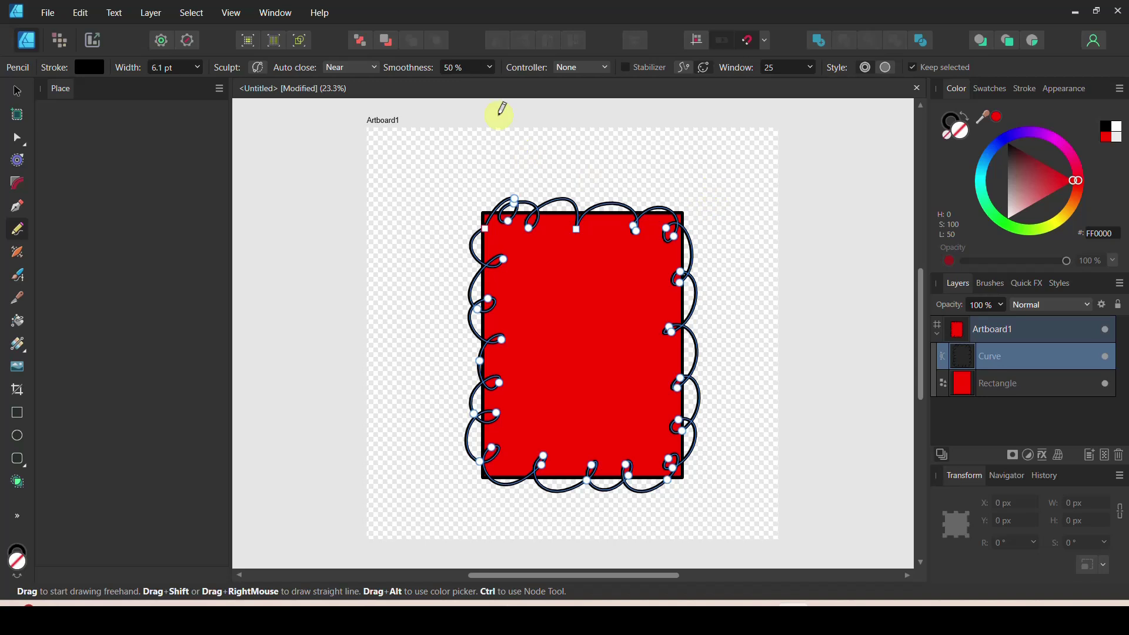
click(16, 93)
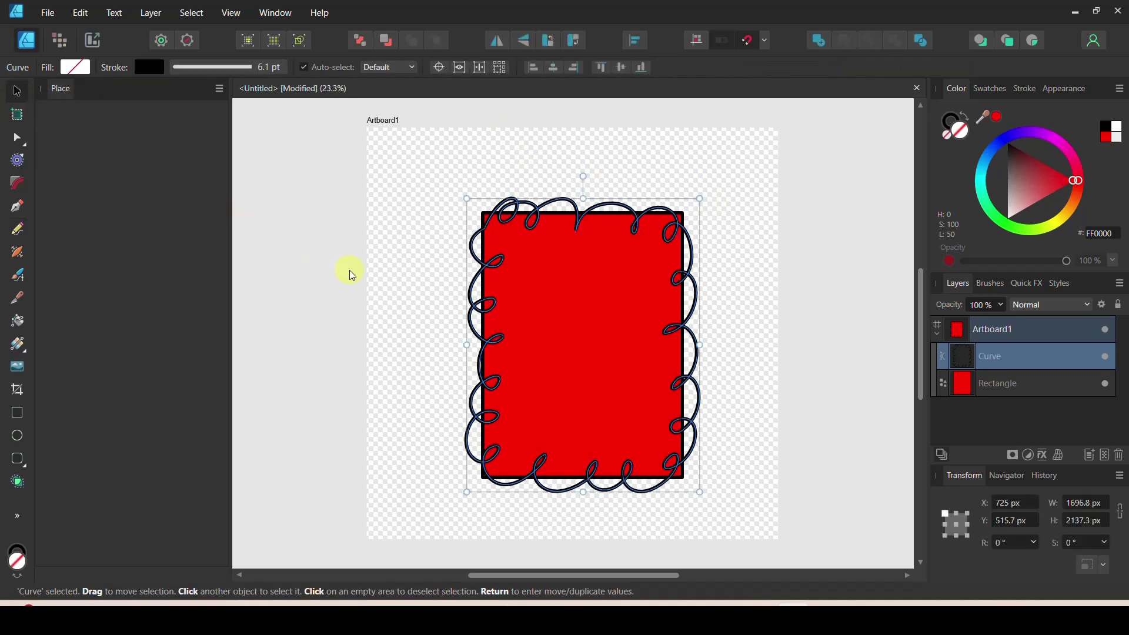
click(398, 275)
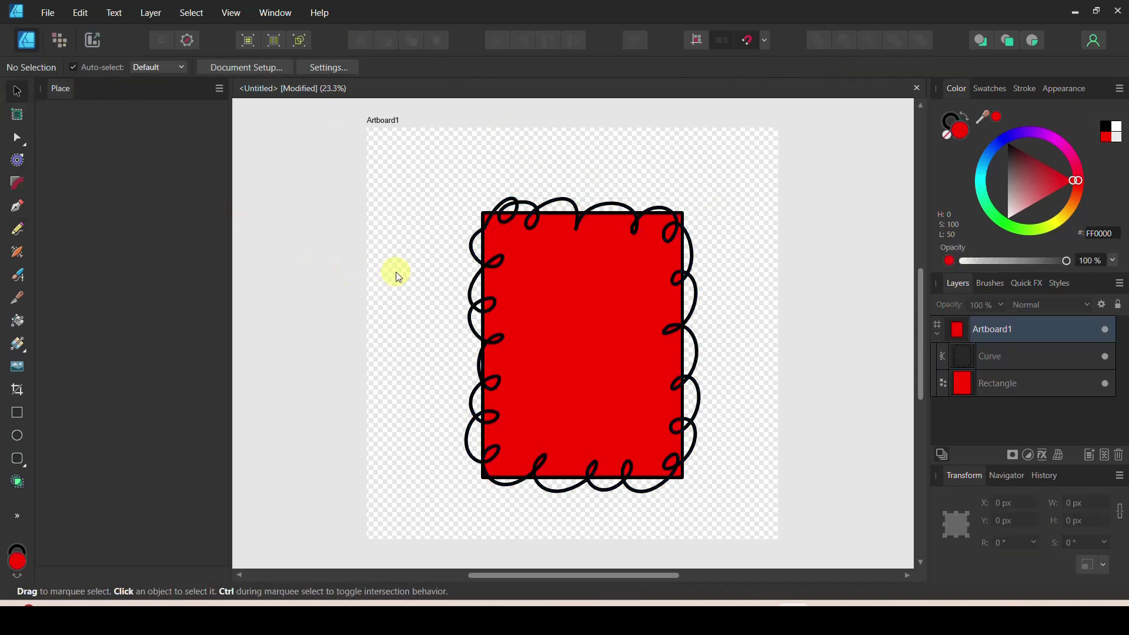
Move the red rectangle away to the left of the looping border and expand the border's stroke into a shape
click(611, 317)
drag(610, 318, 331, 315)
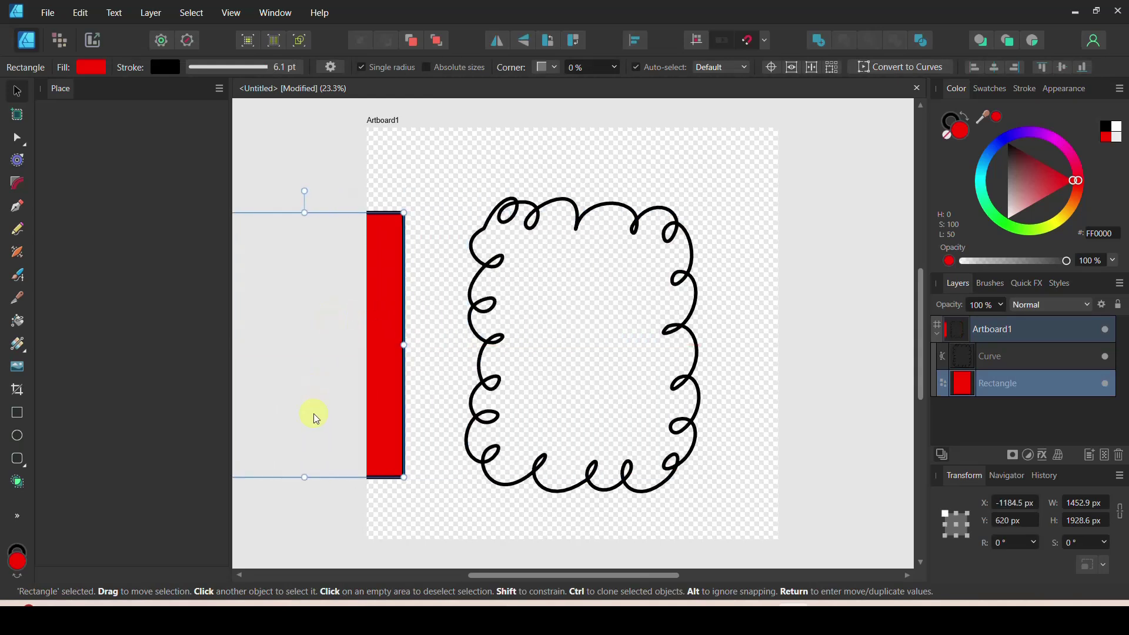
click(603, 206)
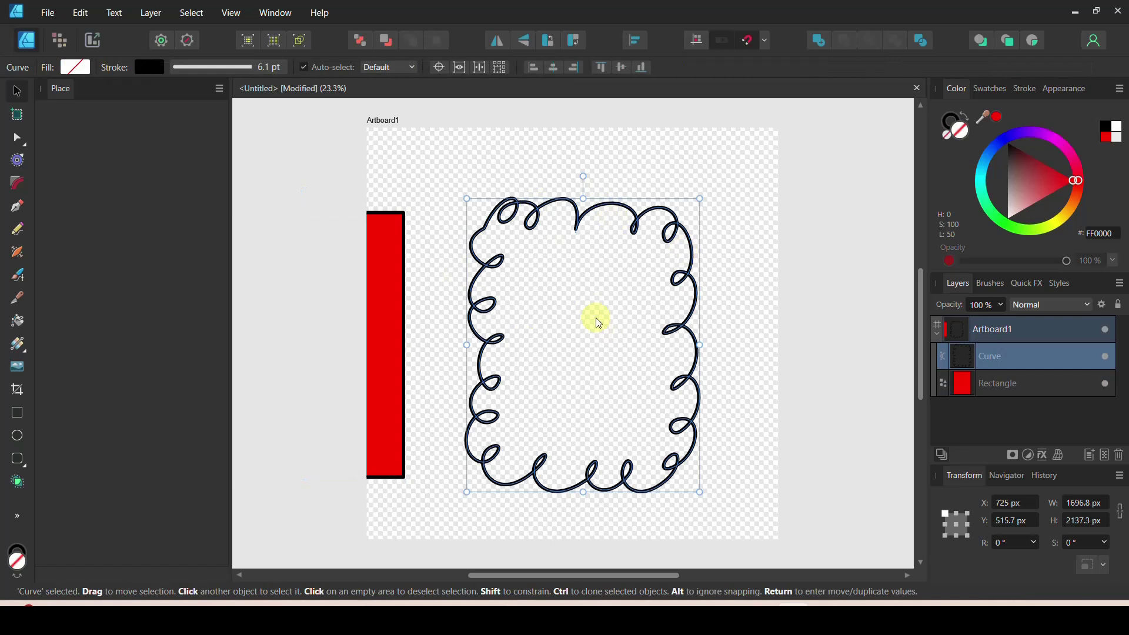
right_click(582, 222)
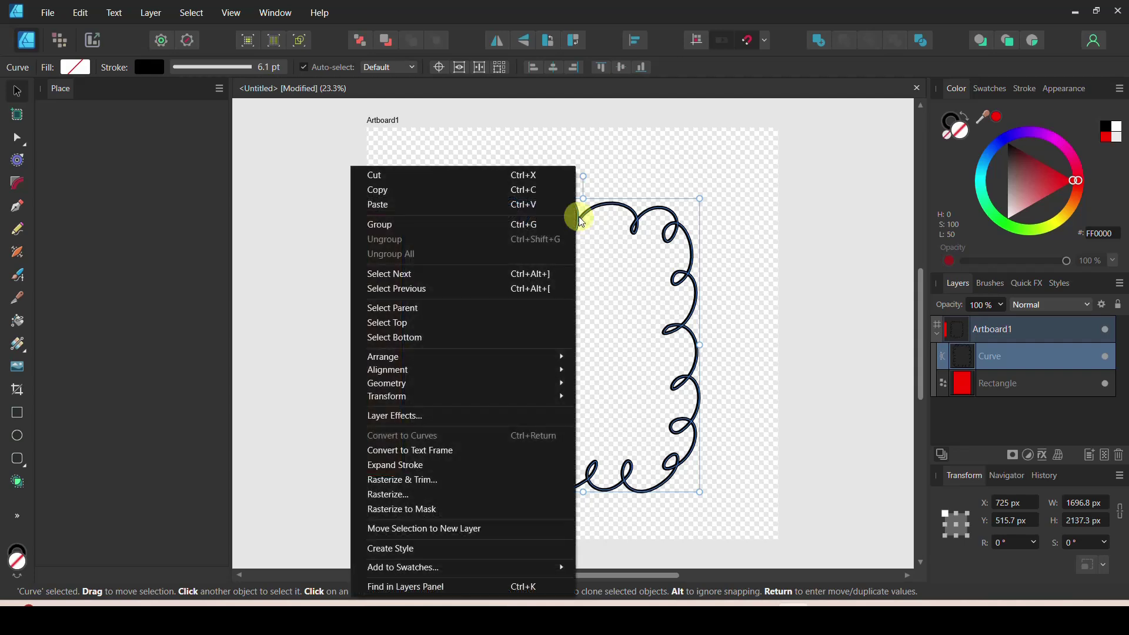
click(401, 469)
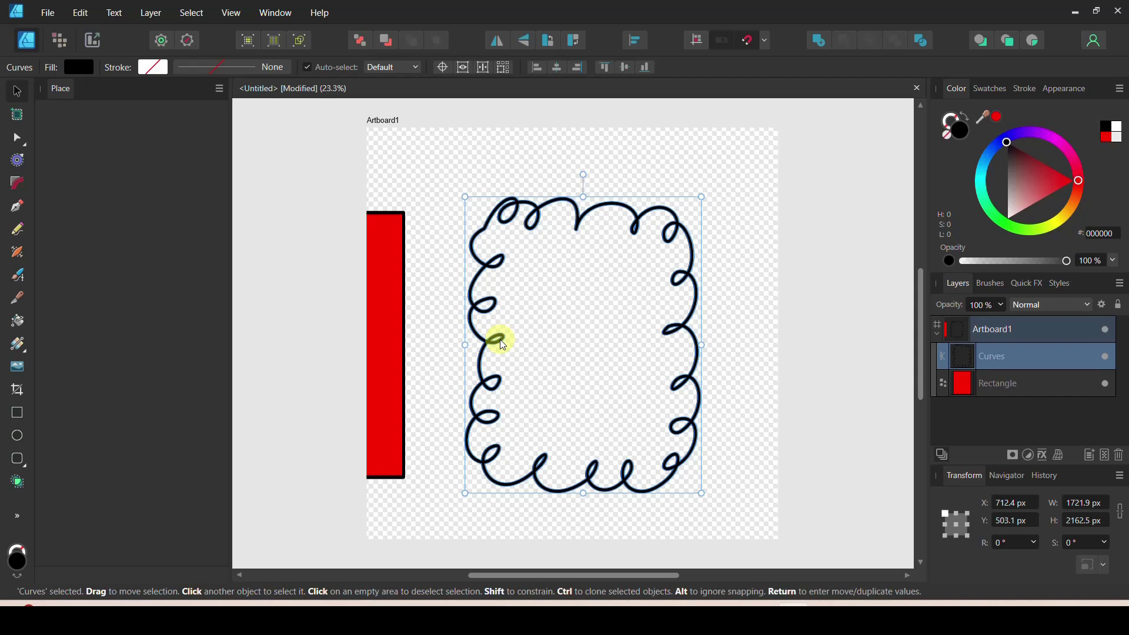
Duplicate the expanded looping border to the right of the original and hide the copy
mouse_move(492, 349)
mouse_down()
mouse_move(681, 336)
mouse_move(706, 345)
mouse_up()
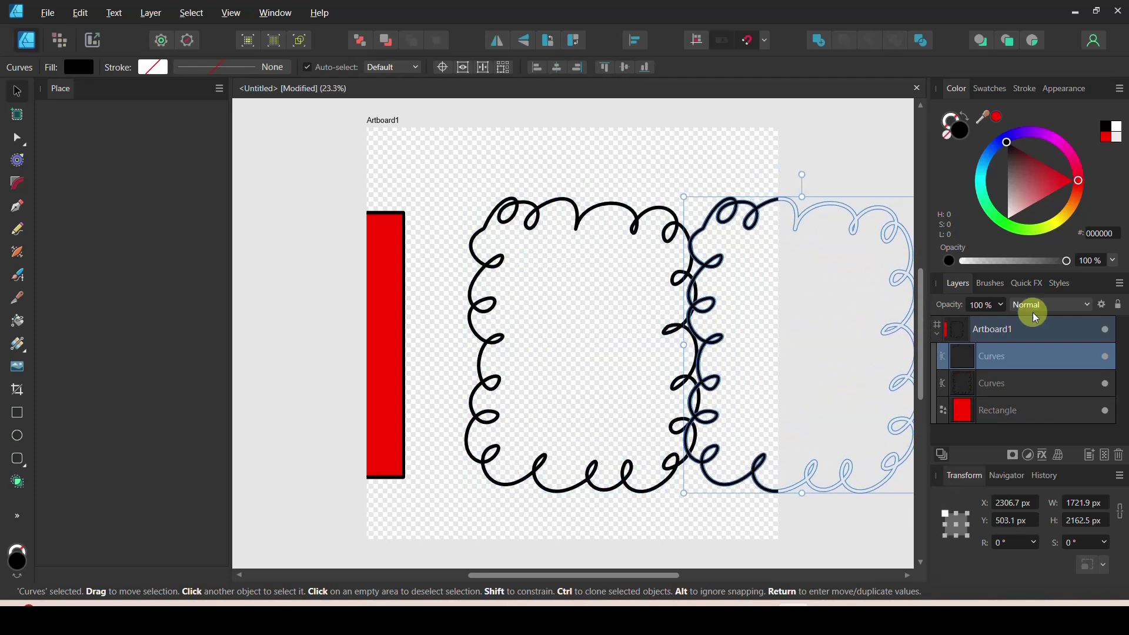
click(1106, 358)
click(430, 493)
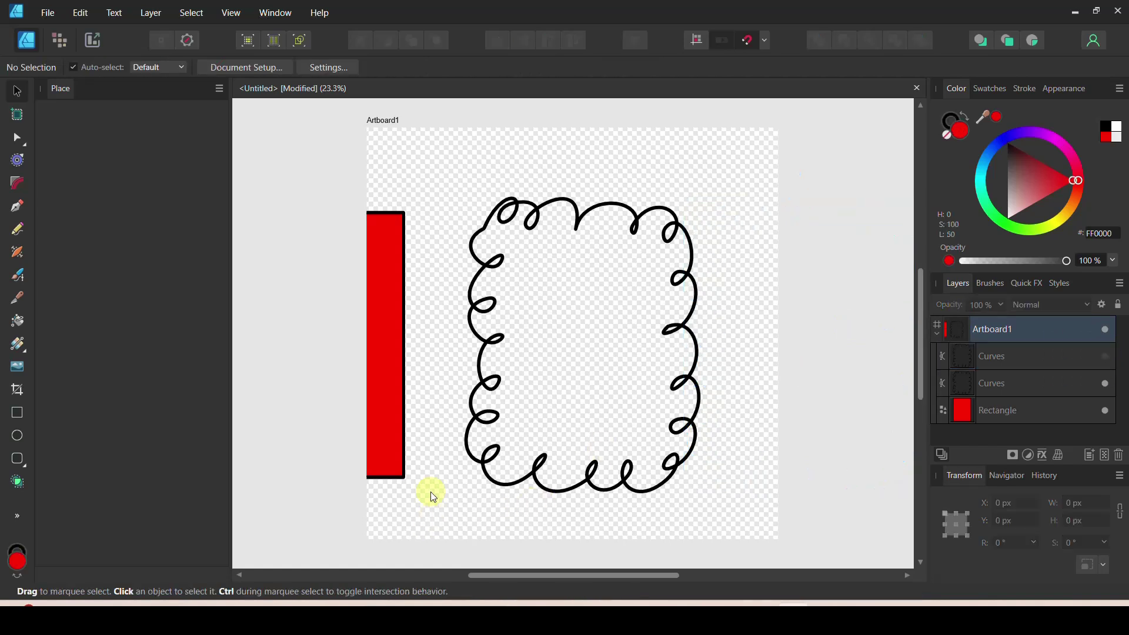
Enlarge the red rectangle to about 2087 by 2310 px and center it behind the visible looping border
drag(390, 403, 612, 373)
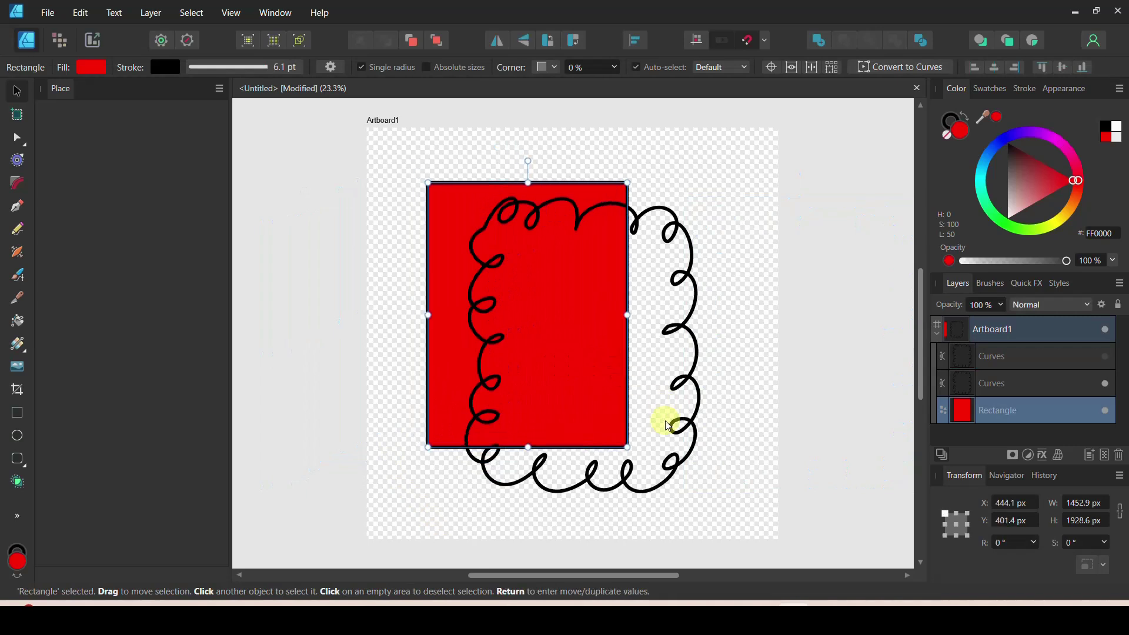
drag(628, 447, 715, 500)
drag(617, 354, 626, 354)
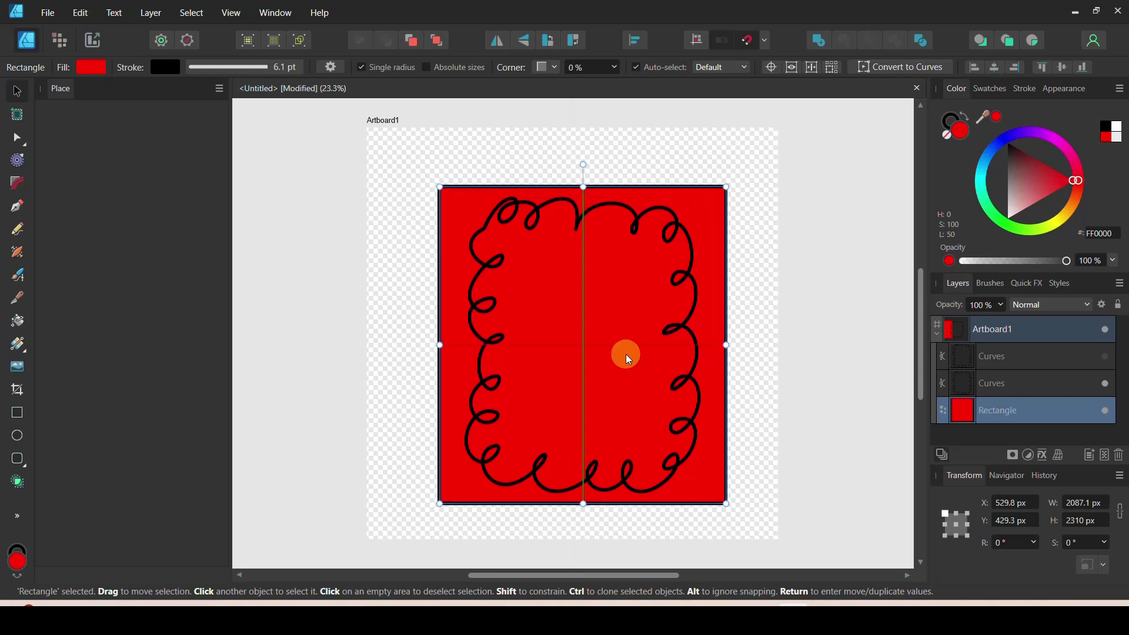
click(744, 356)
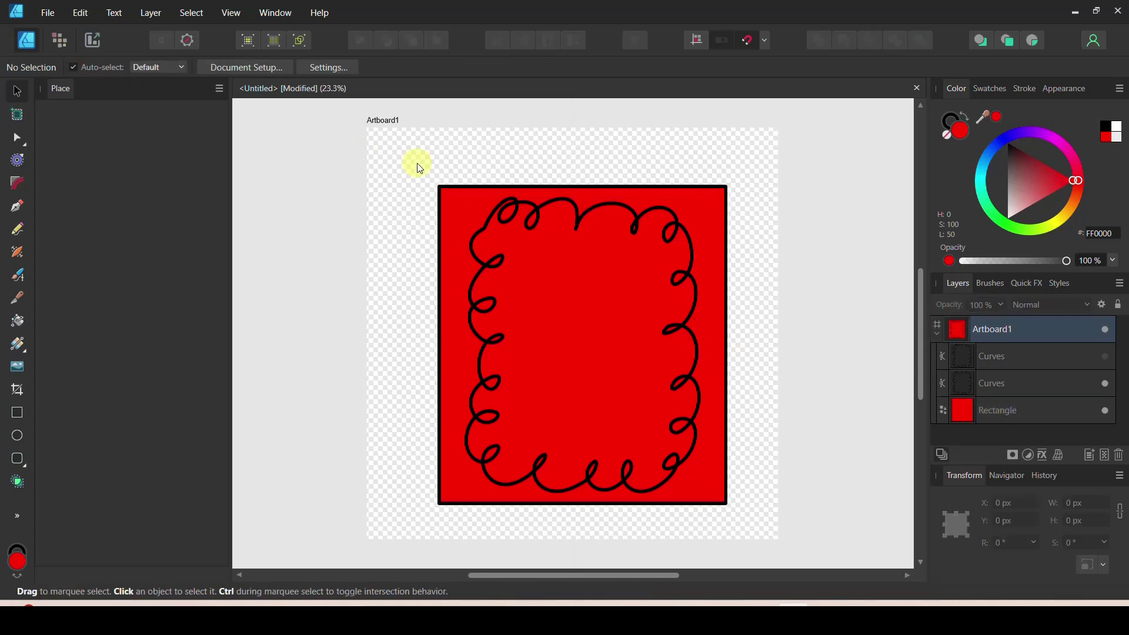
Divide the visible looping border and the red rectangle into separate pieces and delete the outer red piece
drag(395, 148, 763, 517)
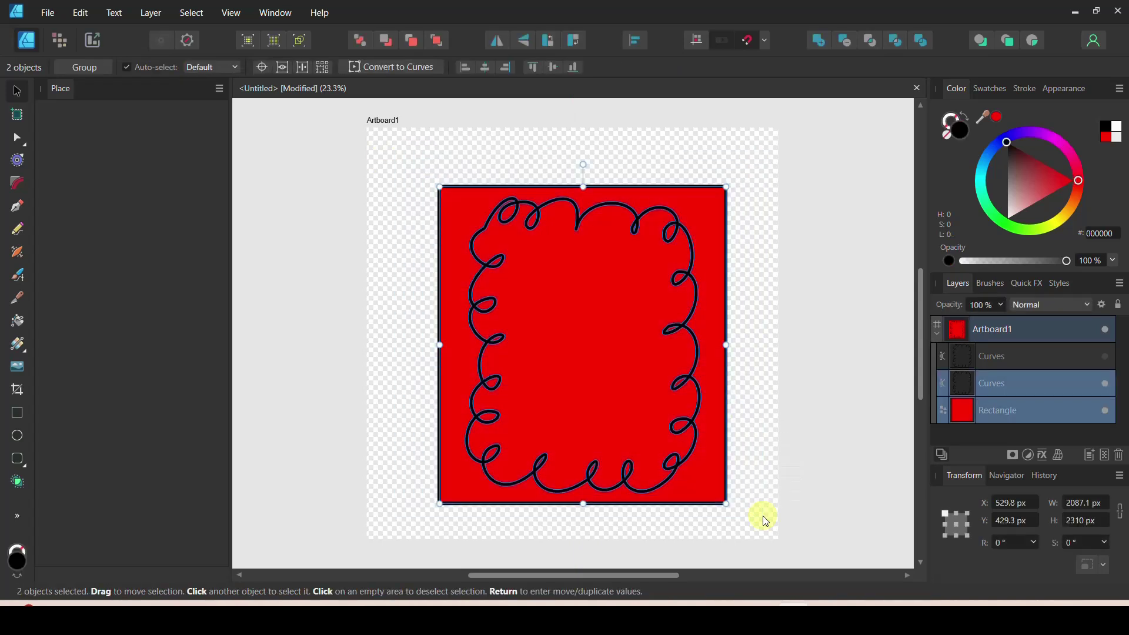
click(925, 41)
click(817, 139)
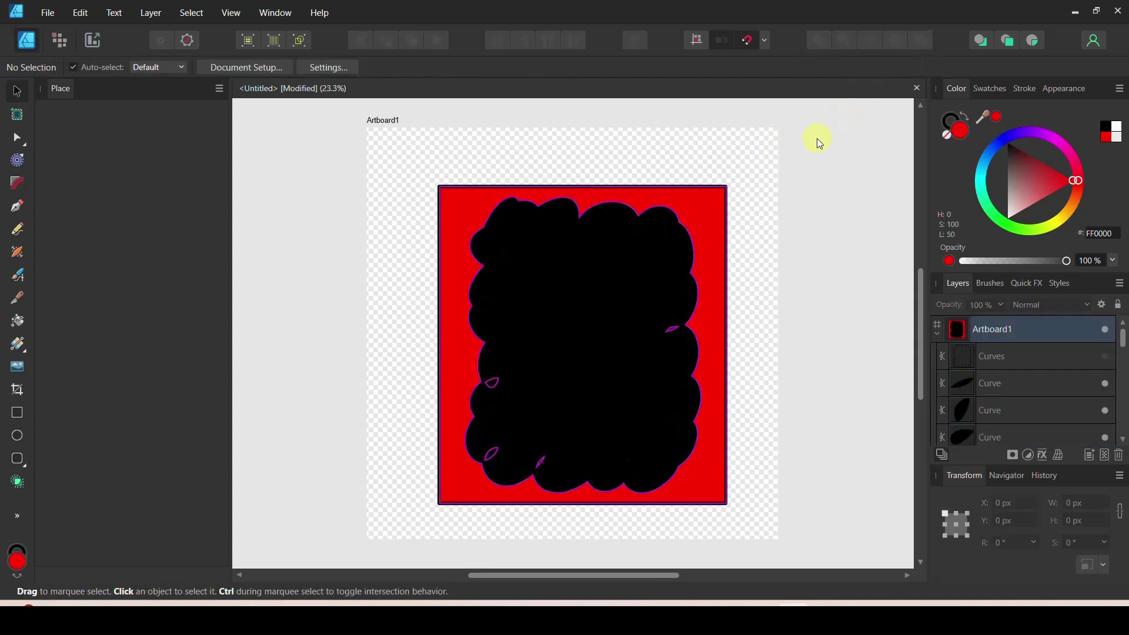
click(718, 203)
key(Delete)
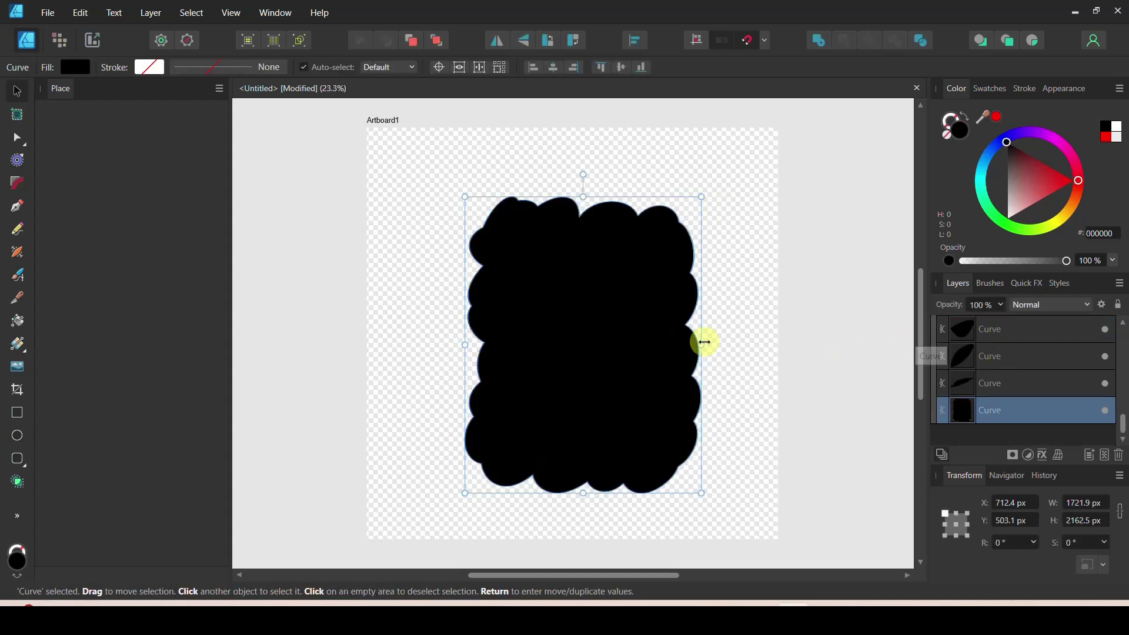
Move the solid scalloped silhouette aside to the left and delete all the remaining divided pieces in the artboard's middle
drag(625, 316, 368, 347)
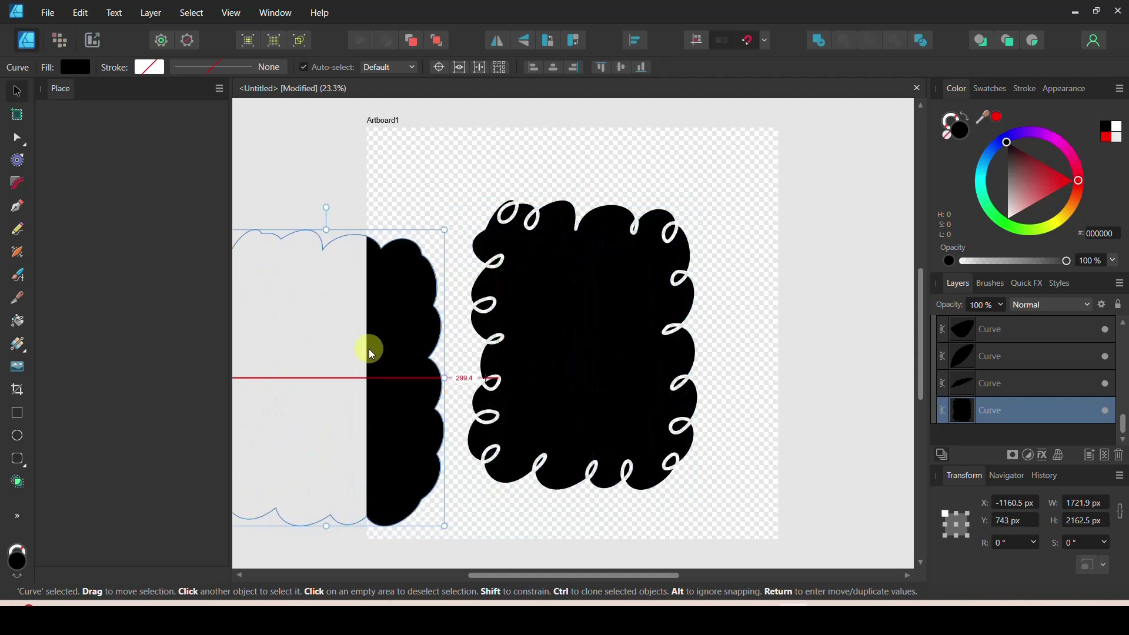
click(484, 306)
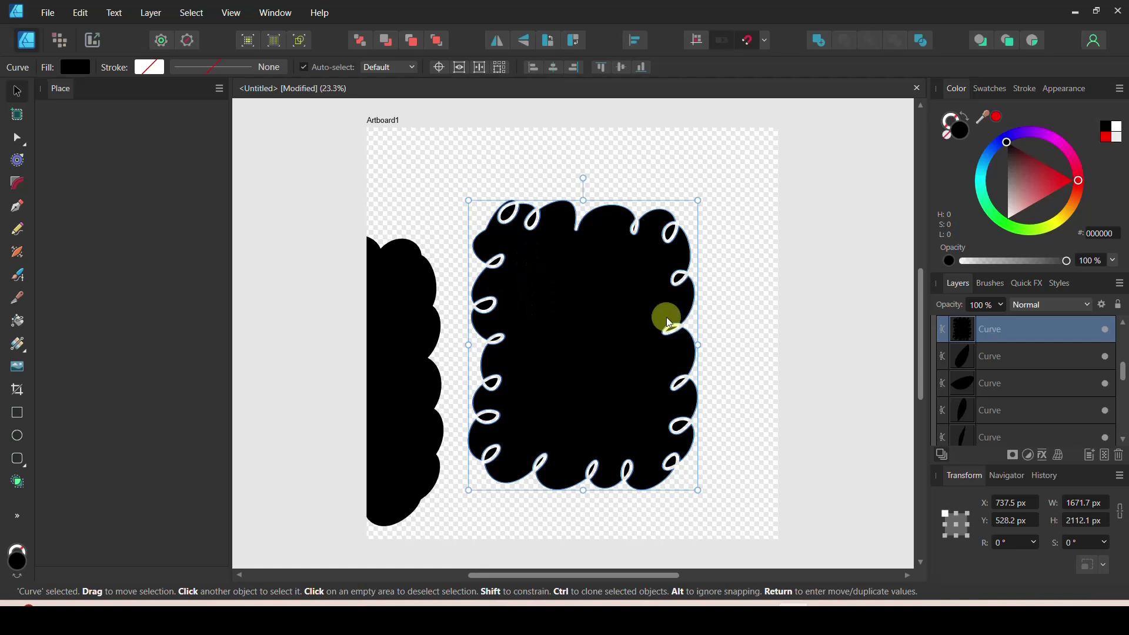
drag(450, 165, 736, 515)
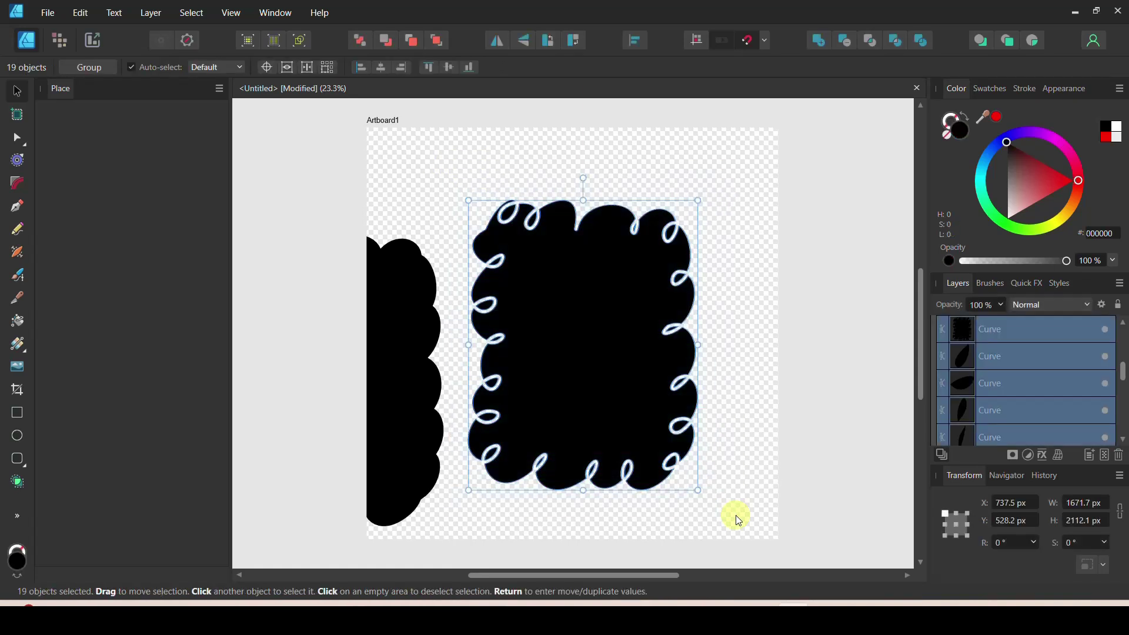
key(Delete)
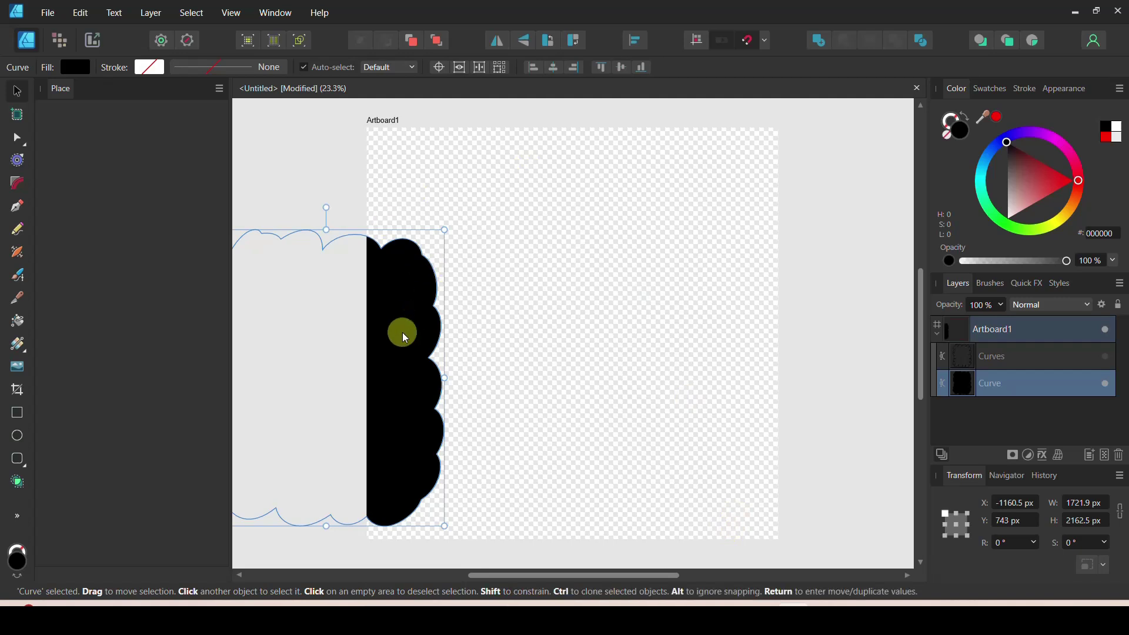
Bring the scalloped silhouette back to the artboard's middle filled with red FF0000, and show the hidden looping border copy
drag(402, 333, 644, 288)
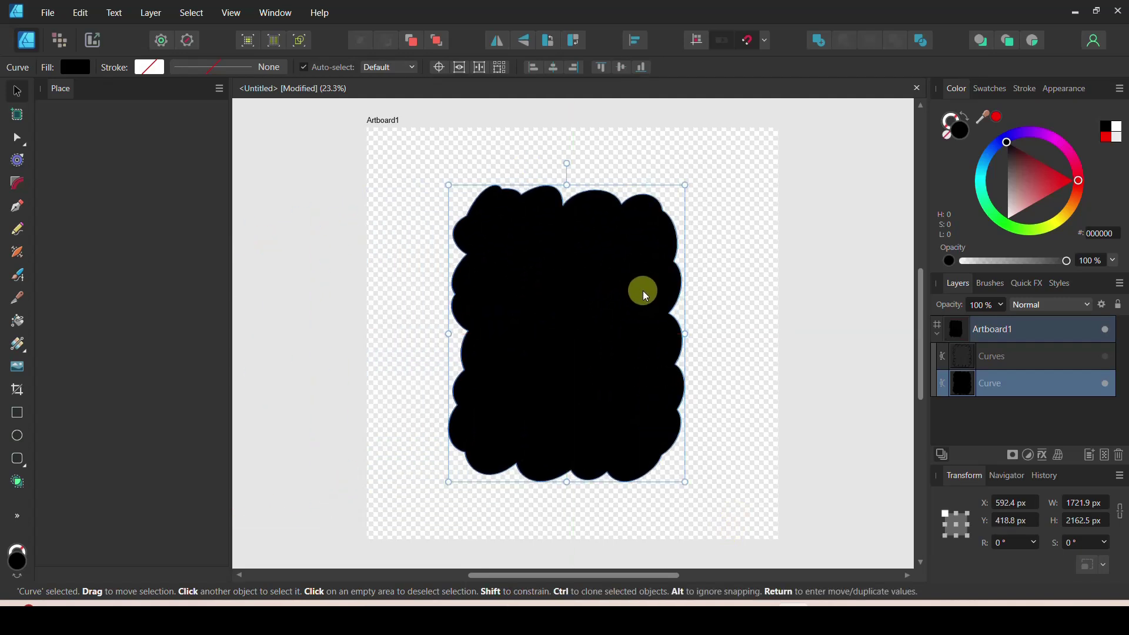
click(1004, 120)
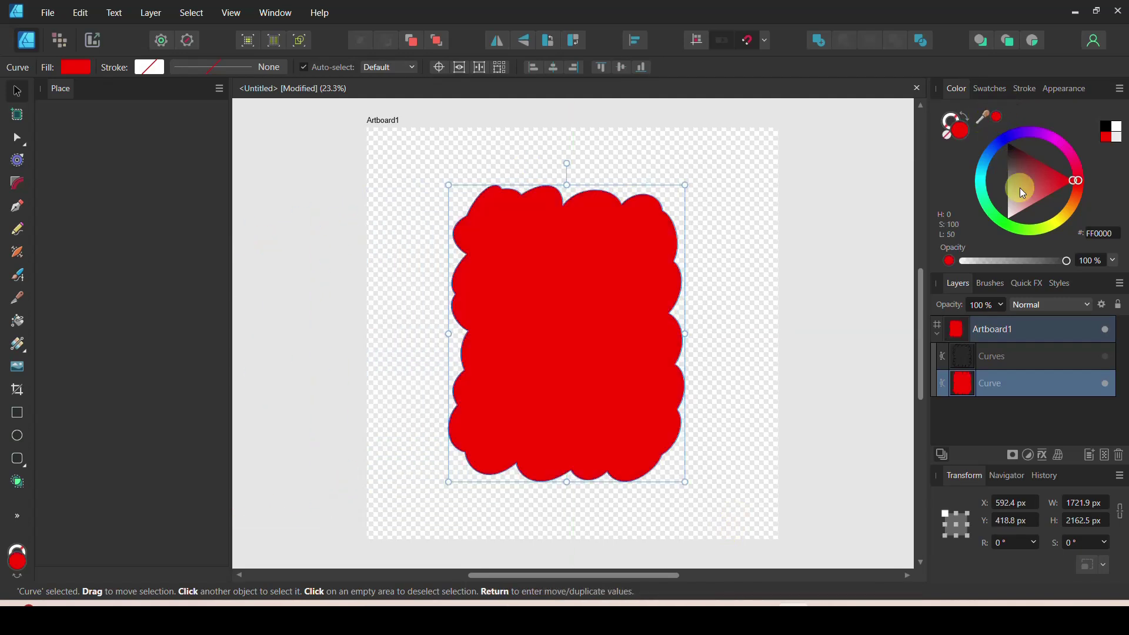
click(1109, 358)
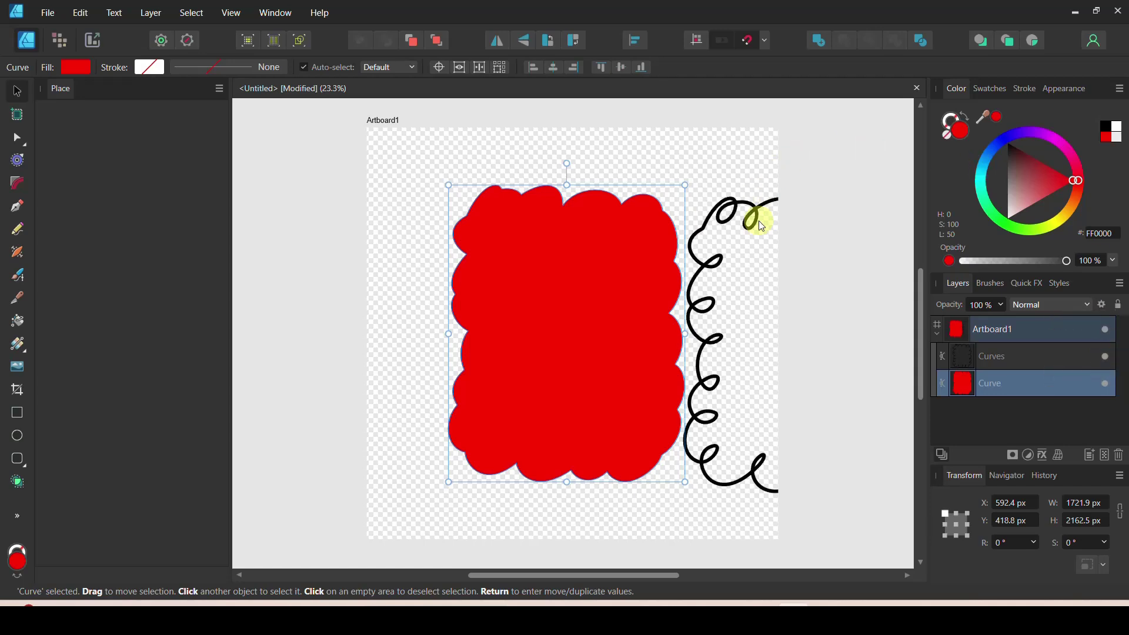
Move the black looping border onto the red scalloped silhouette so their outlines line up, and deselect it
drag(760, 225, 525, 215)
click(734, 212)
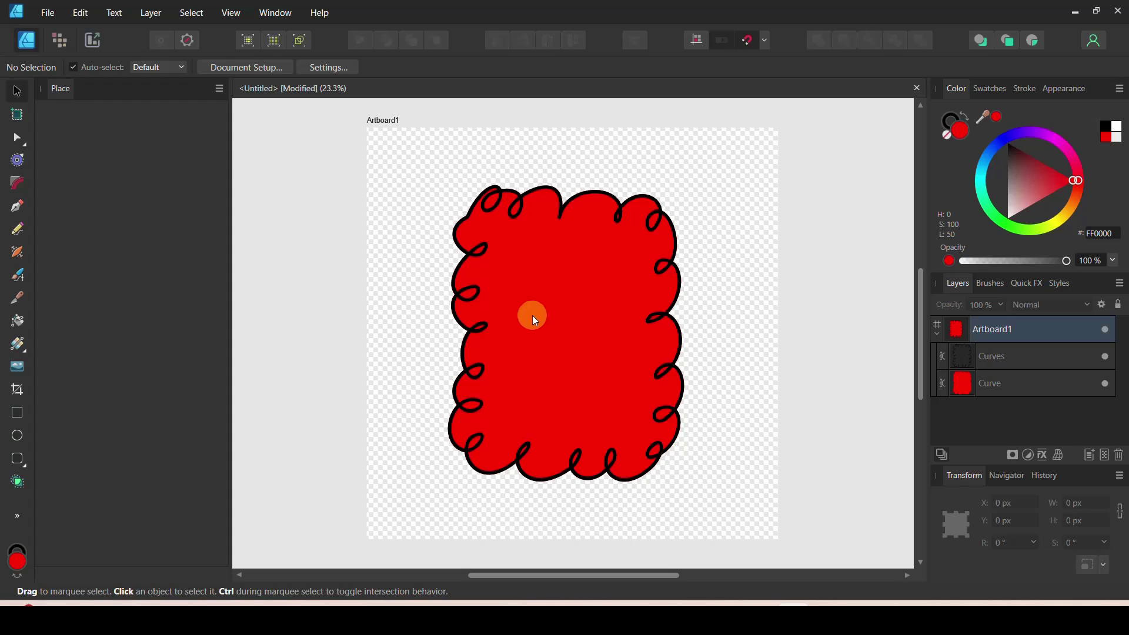
Select the red silhouette and load Blue Toile Elegance 2 from the chinoiserie blue and pink folder as the Vector Flood Fill bitmap
click(566, 334)
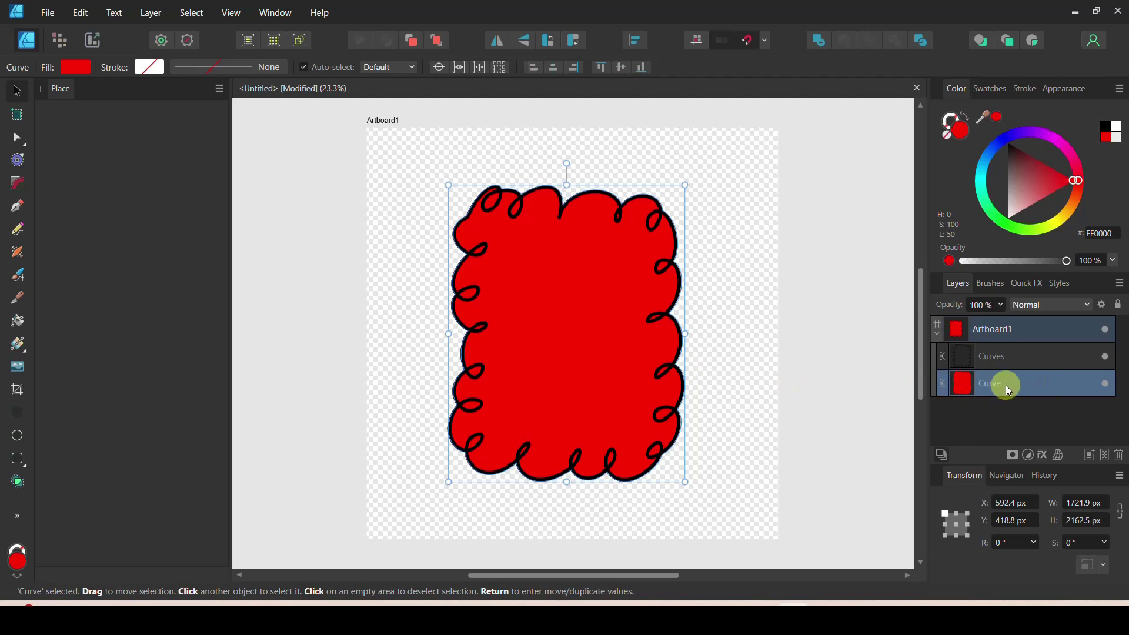
click(965, 390)
click(18, 324)
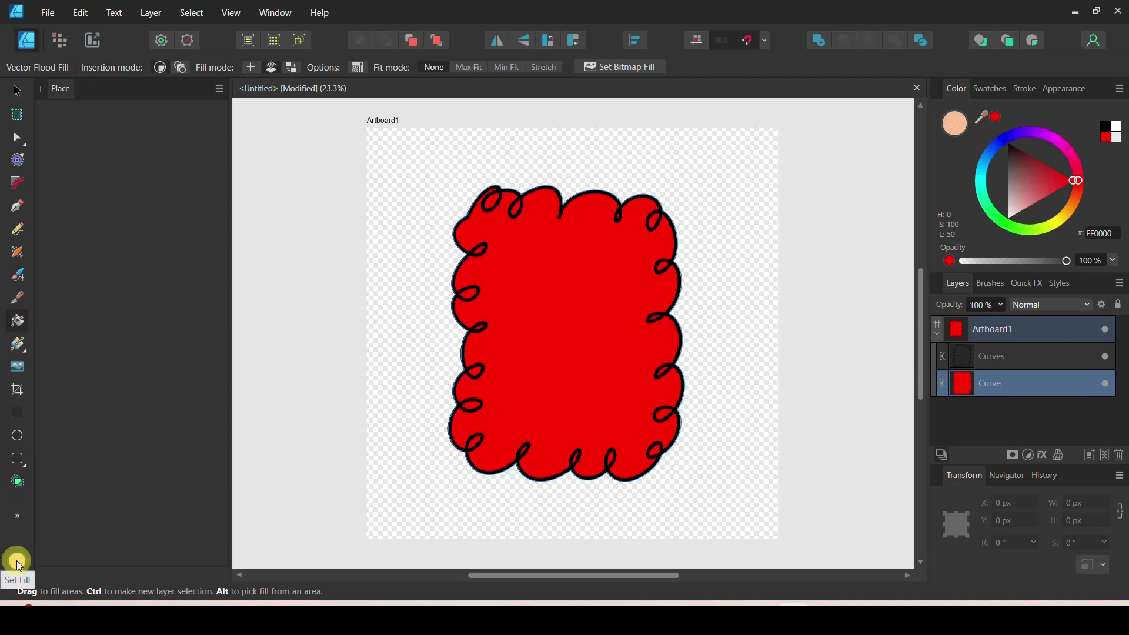
click(627, 66)
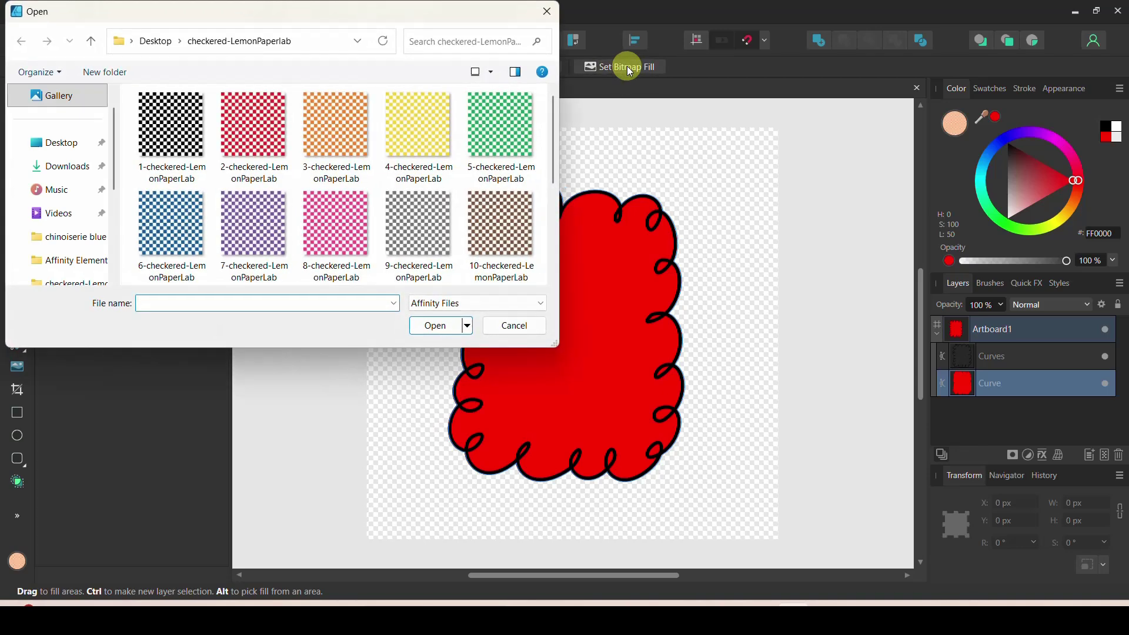
click(159, 42)
double_click(506, 126)
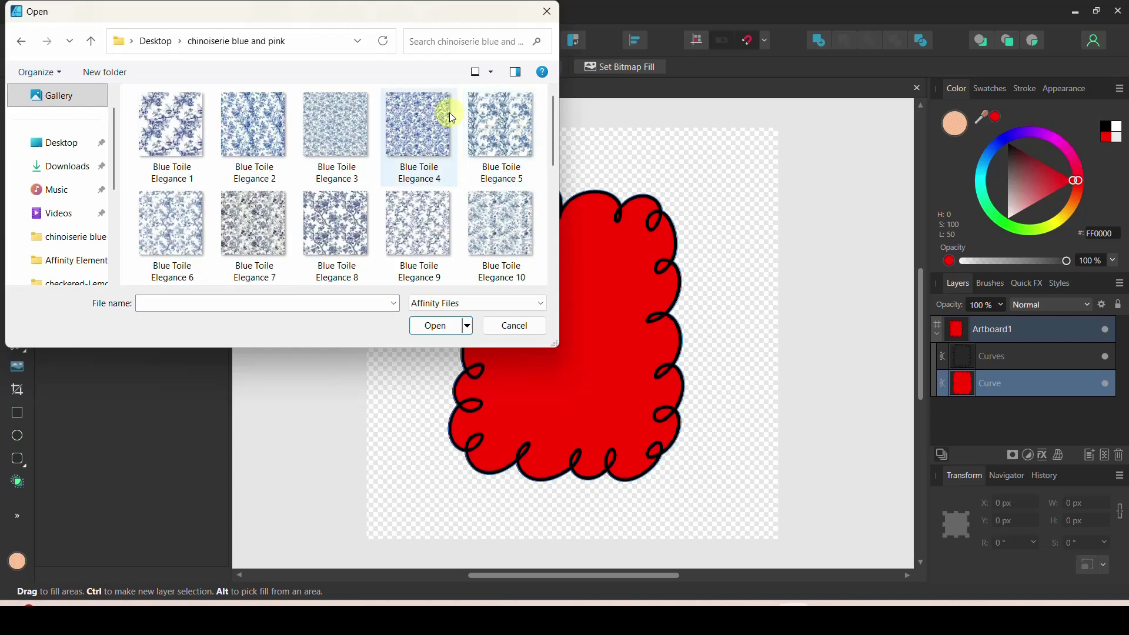
click(263, 131)
click(438, 326)
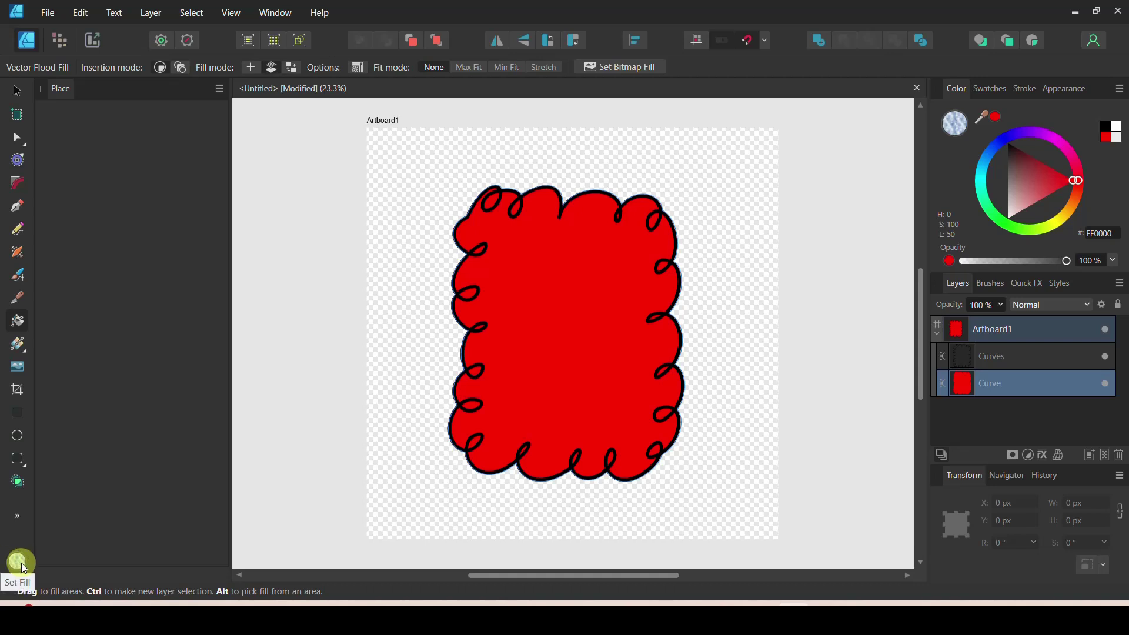
Flood fill the red silhouette with the blue toile bitmap, scale the pattern down to less than half size, and deselect the shape
mouse_move(531, 313)
mouse_down()
mouse_move(564, 318)
mouse_move(527, 286)
mouse_move(597, 286)
mouse_move(588, 302)
mouse_up()
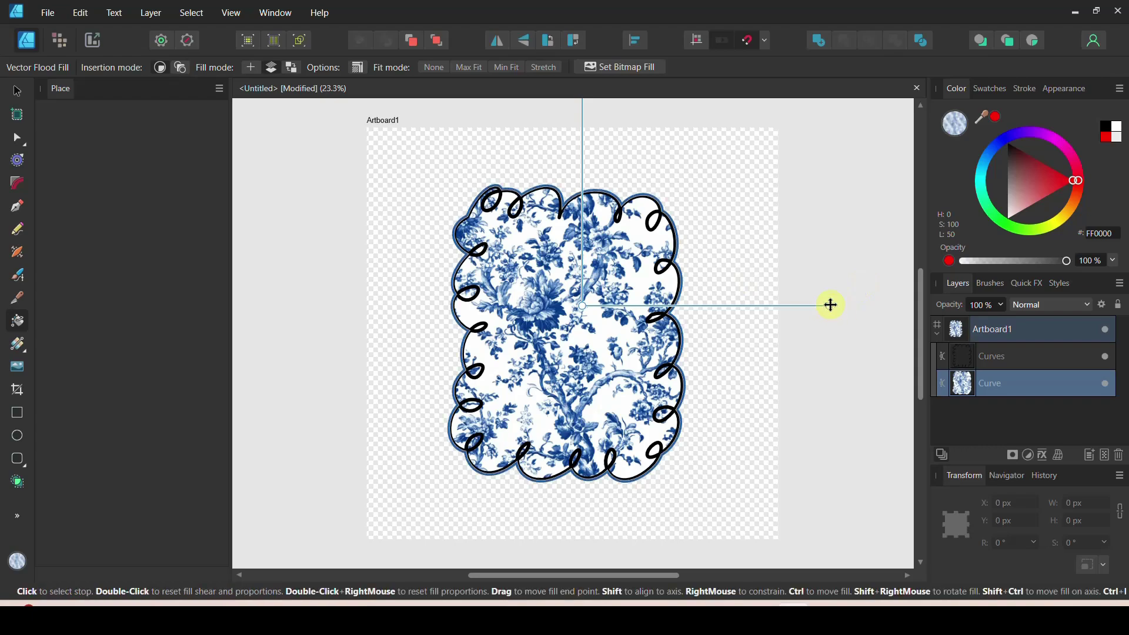
drag(831, 305, 695, 305)
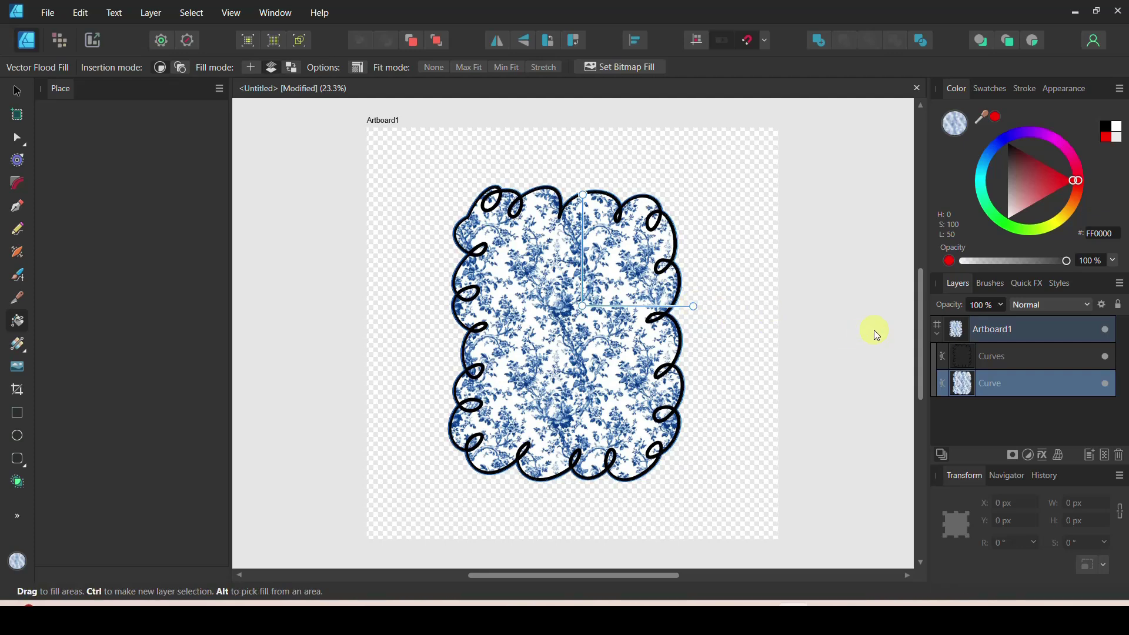
click(8, 94)
click(359, 270)
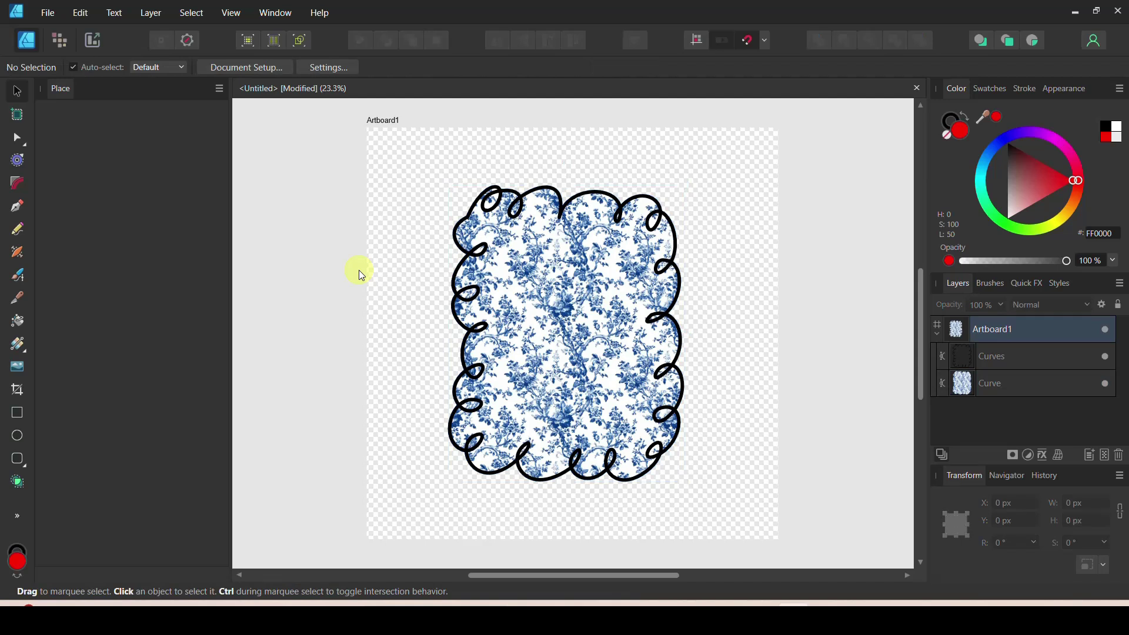
Select the looping border together with the patterned silhouette and set up a PNG export with the area Selection Only
drag(418, 162, 739, 514)
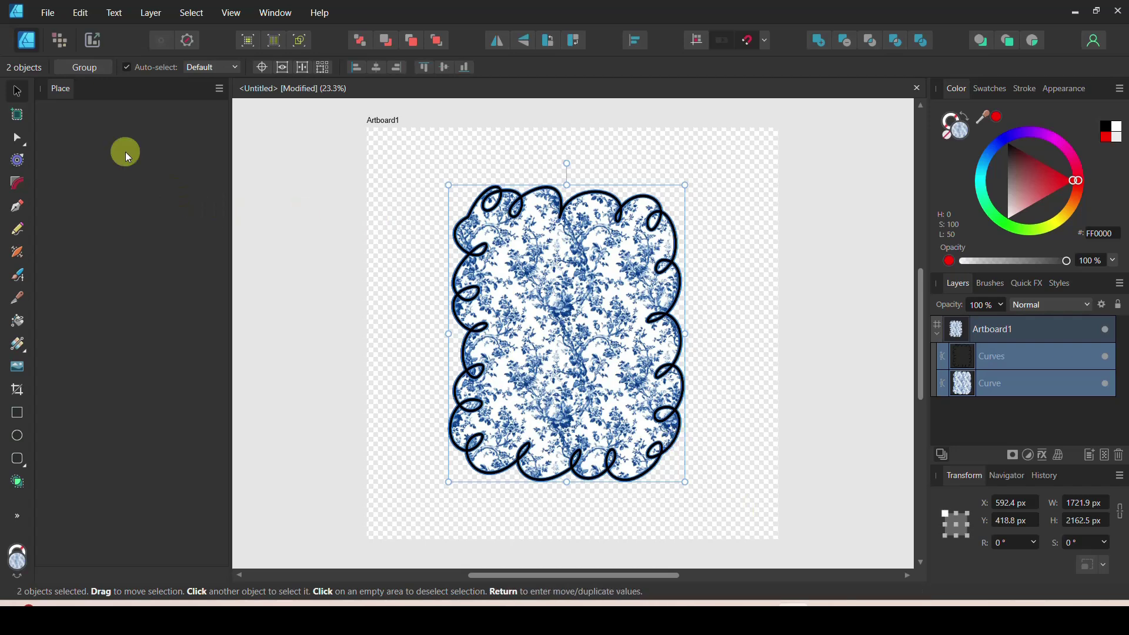
click(48, 13)
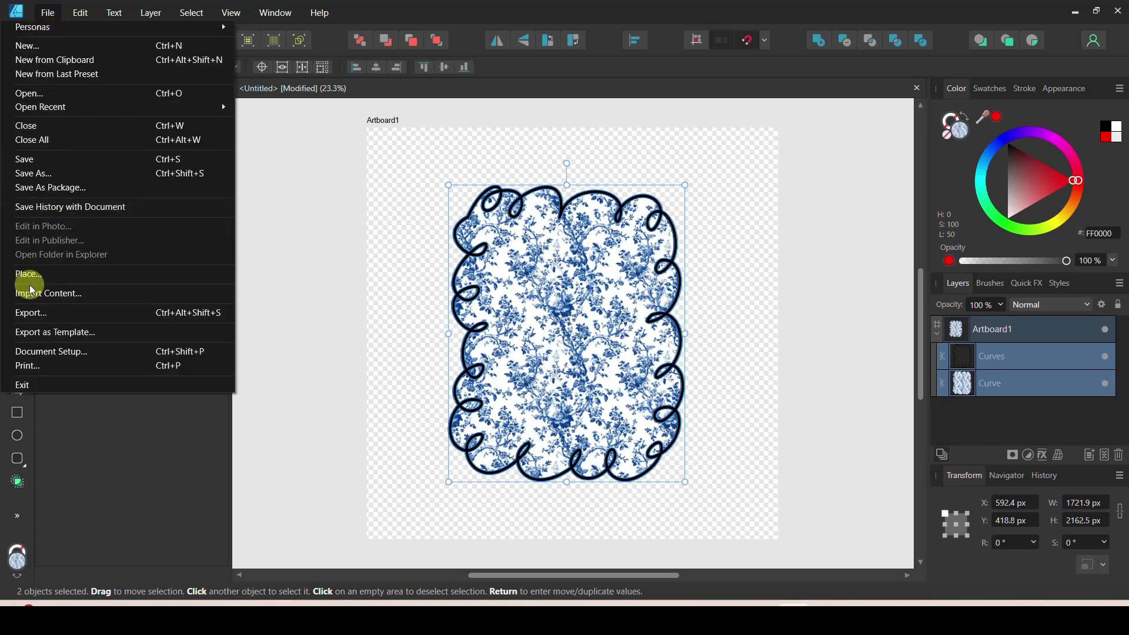
click(29, 313)
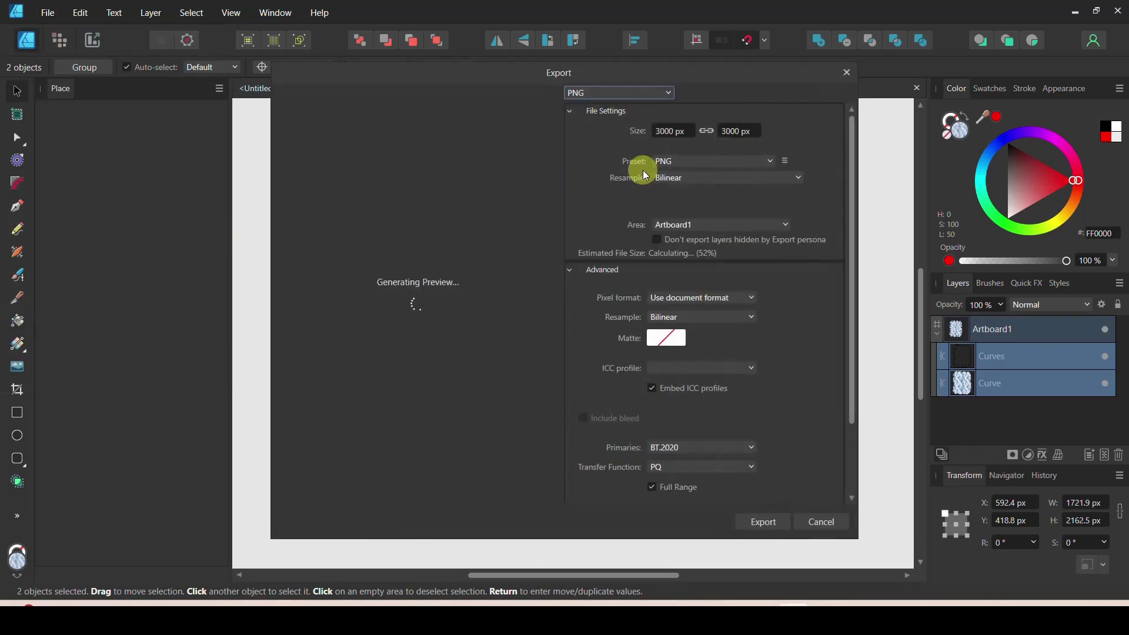
click(675, 227)
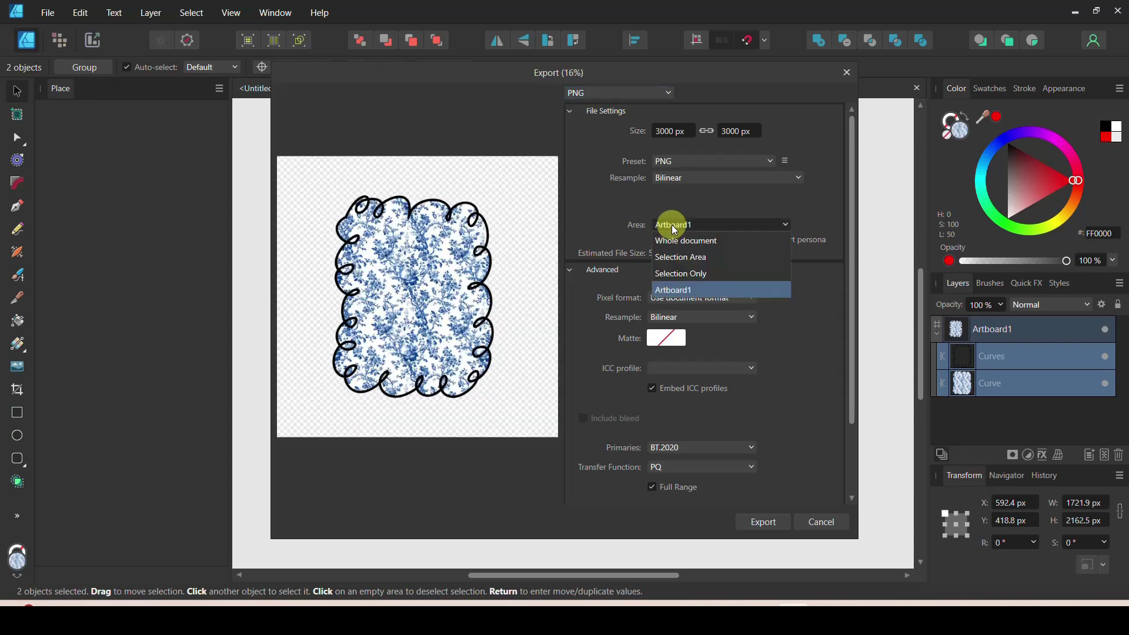
click(676, 275)
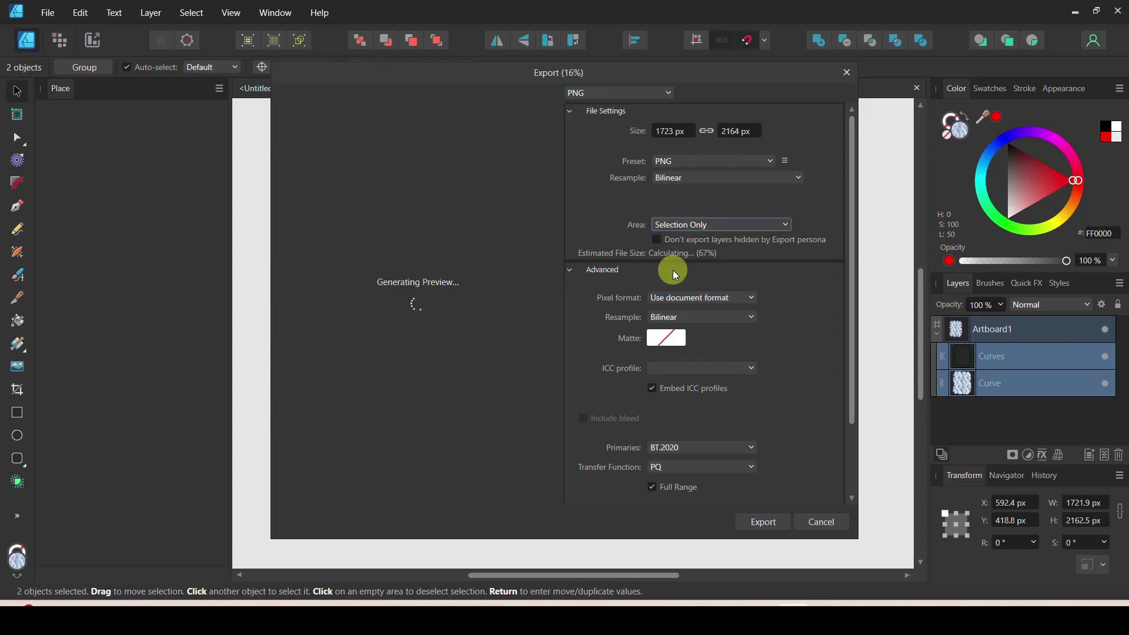